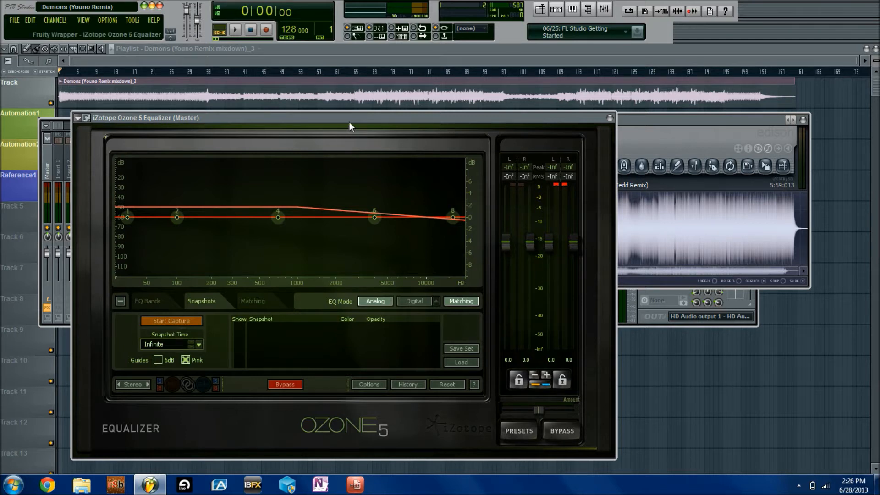
- Set the song position to 2:00, open the master channel's iZotope Ozone 5 Equalizer, and arrange the mixer and equalizer windows
left_click(355, 72)
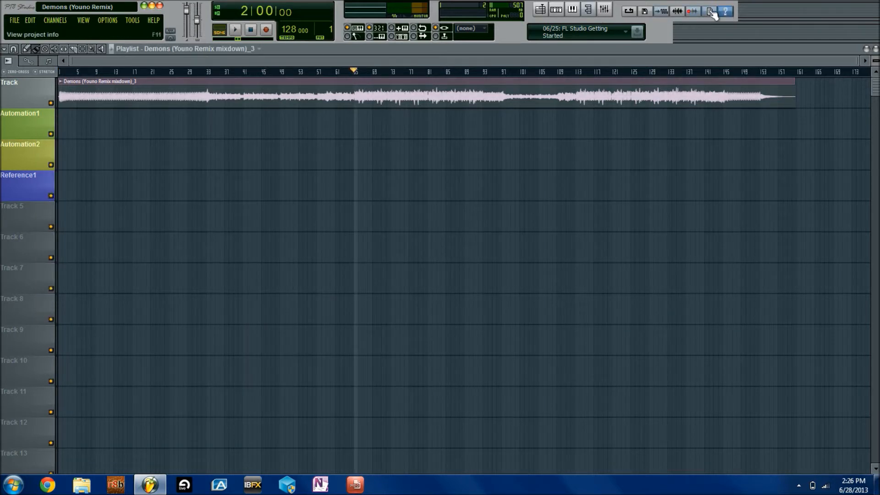
left_click(606, 10)
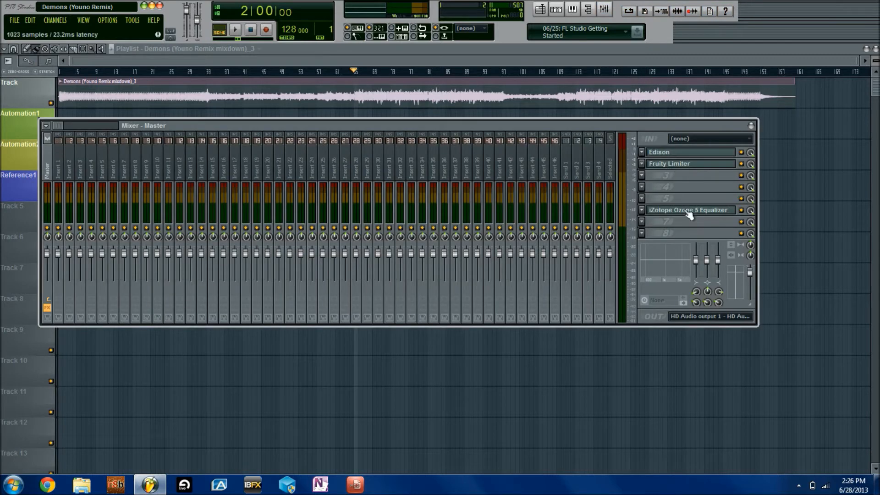
left_click(687, 211)
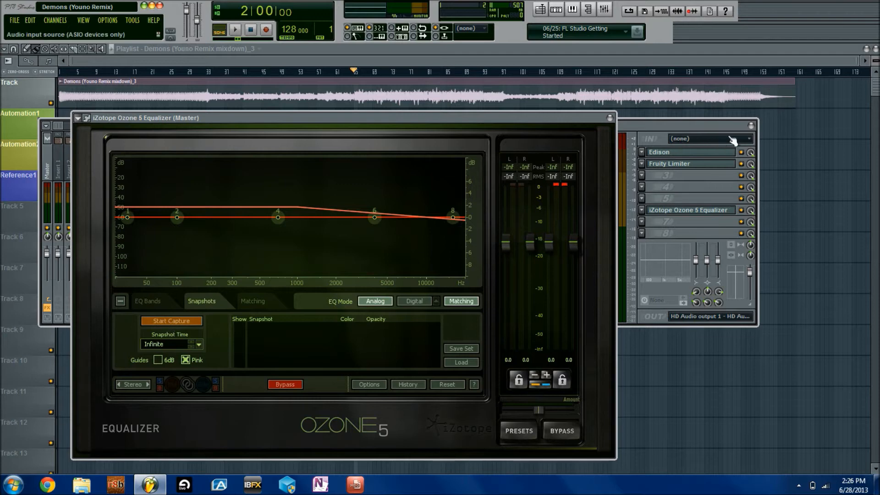
left_click_drag(724, 128, 779, 115)
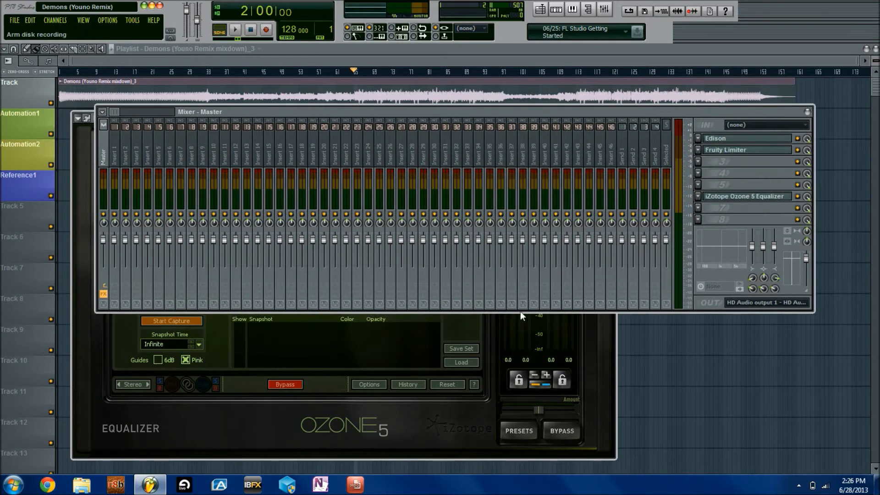
left_click(479, 329)
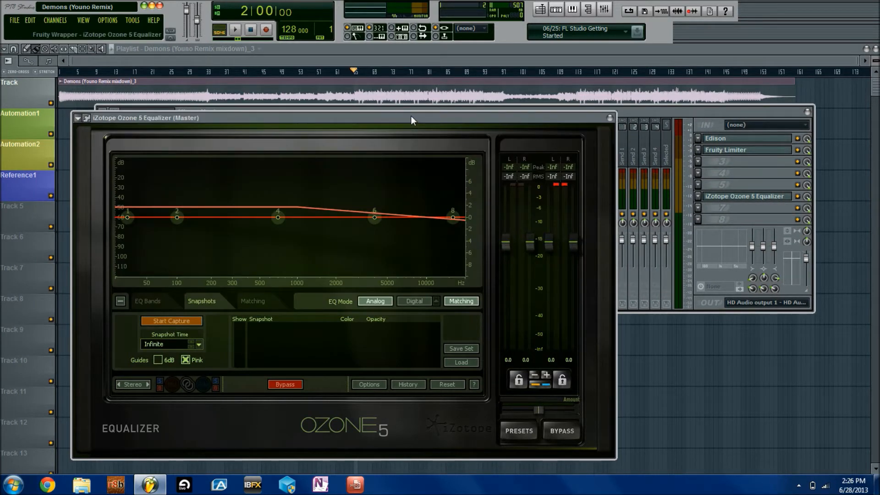
left_click_drag(409, 117, 402, 122)
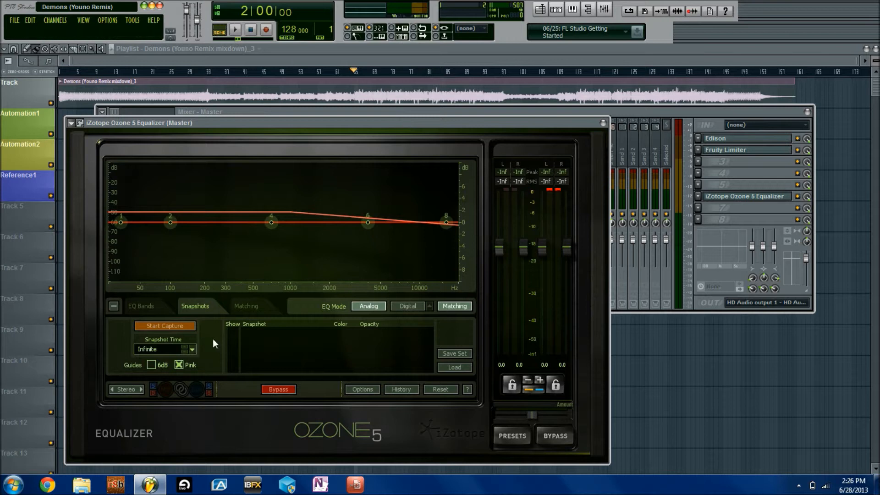
- Capture a spectrum snapshot of the song while it plays from 2:00, ending both the capture and playback
left_click(166, 325)
key("space")
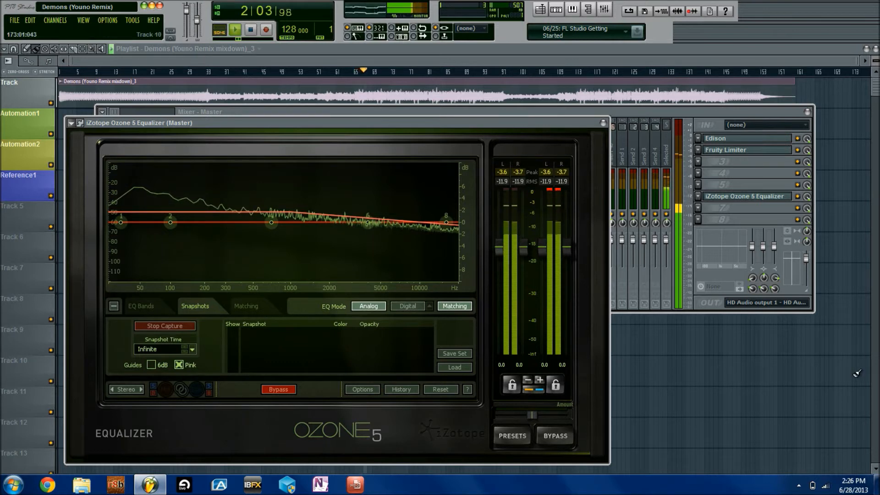
left_click(799, 484)
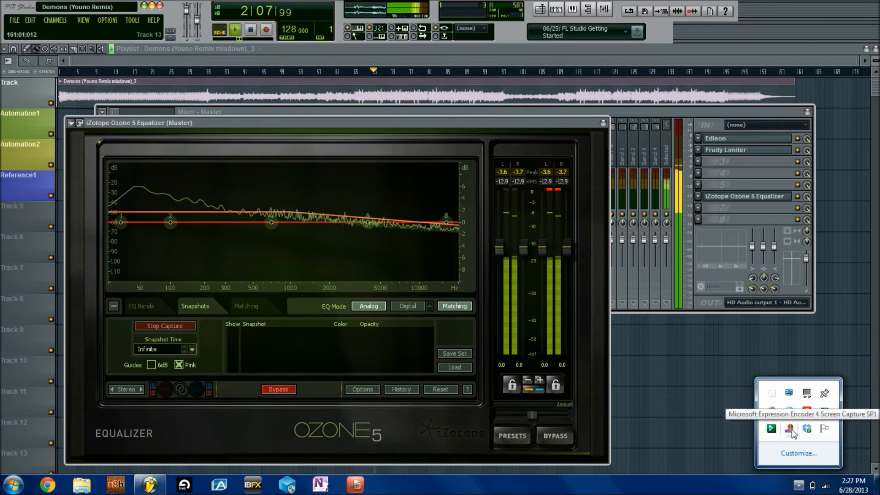
left_click(799, 487)
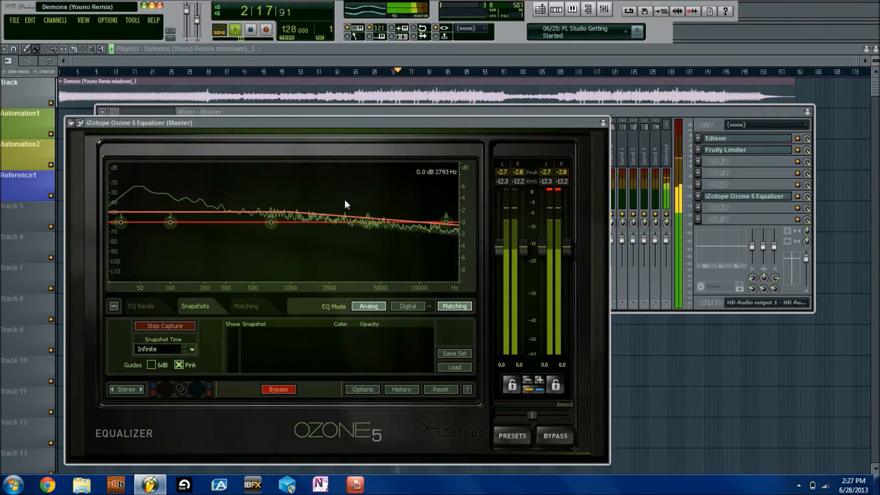
left_click(180, 326)
key("space")
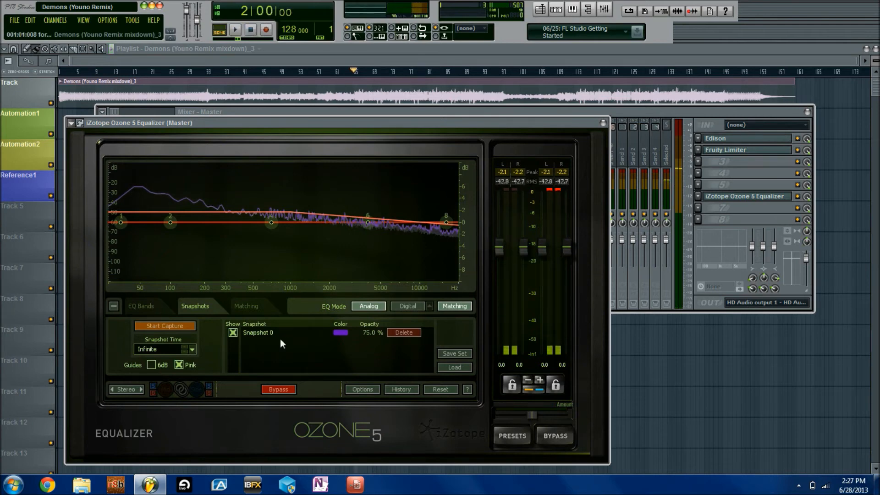
- Review the available snapshot time options and return the song position to the beginning
left_click(192, 349)
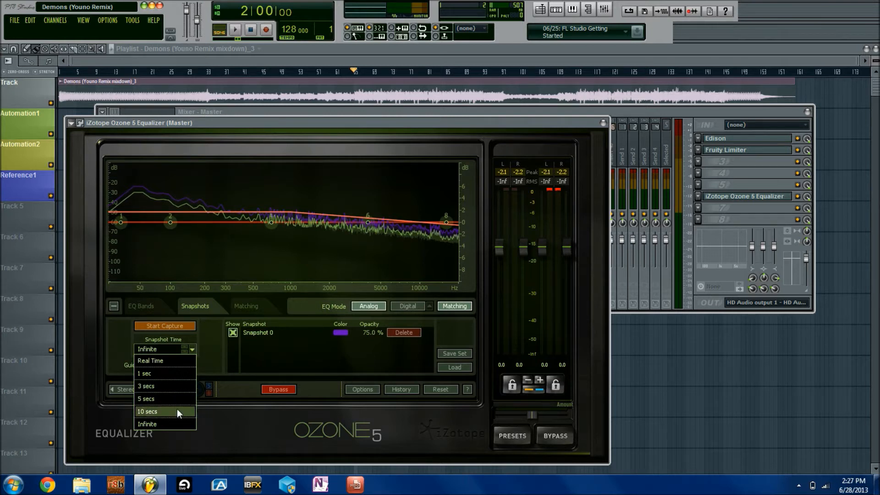
left_click(210, 336)
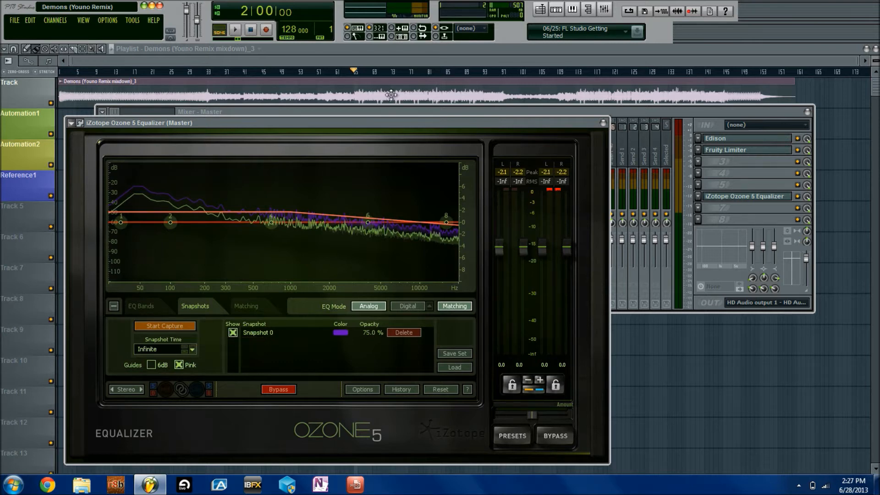
left_click(250, 29)
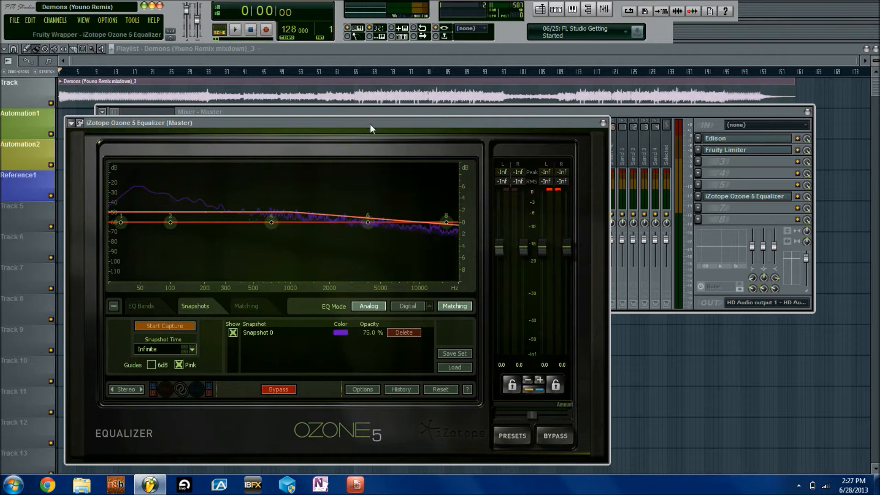
- Recolour the captured snapshot to near-white (EFEDF3) and rename it Source
left_click(346, 332)
mouse_move(230, 189)
left_mouse_down()
mouse_move(195, 114)
mouse_move(80, 77)
mouse_move(98, 67)
left_mouse_up()
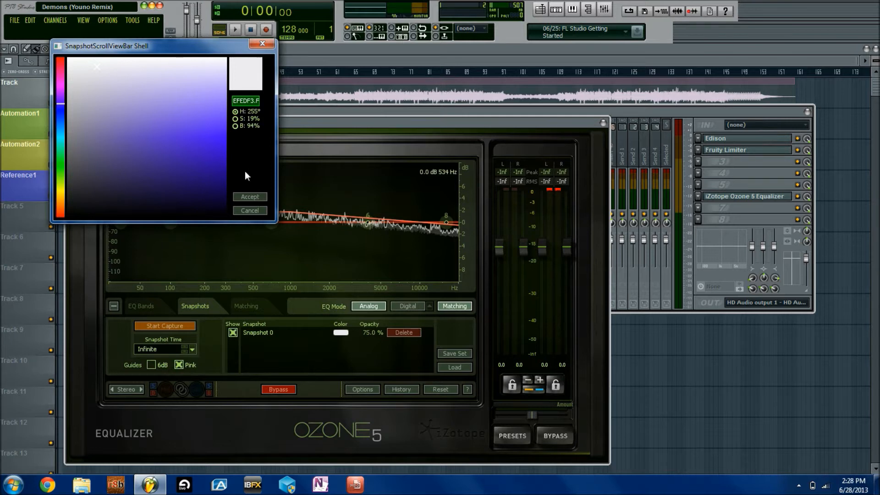
left_click(250, 196)
double_click(278, 329)
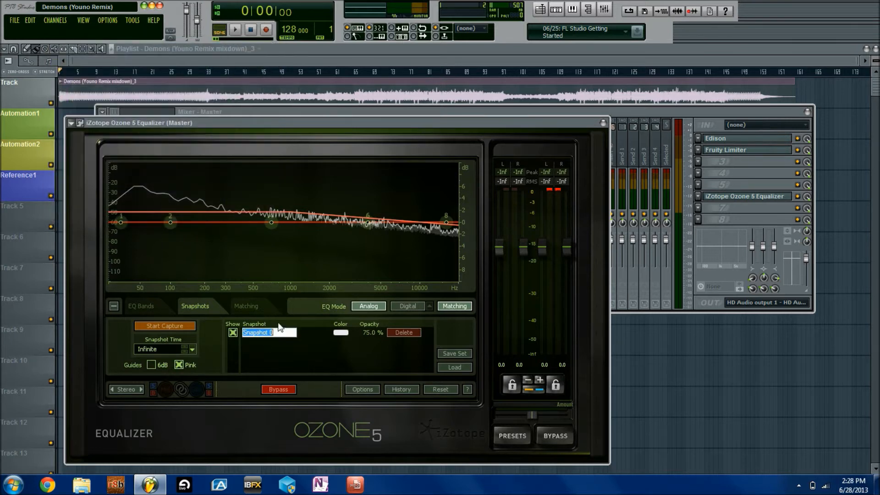
type("Source")
key("Return")
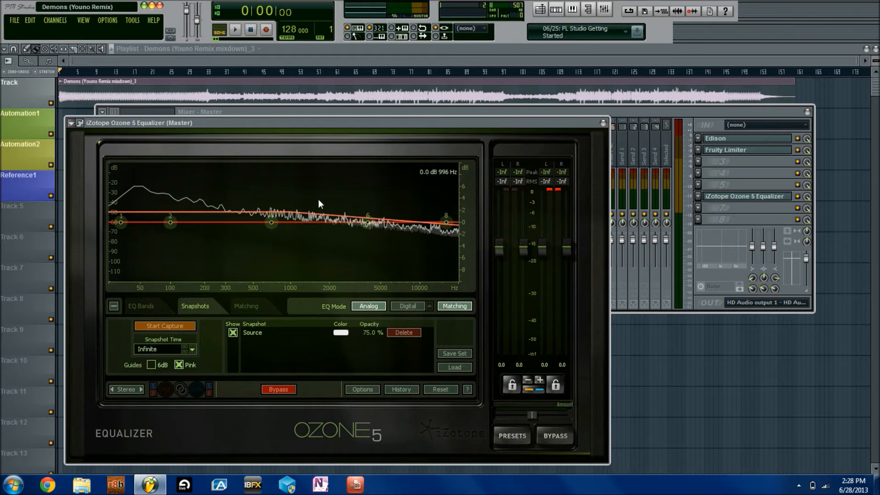
- Configure EQ matching with Source as Match From and Pink Guide as Apply To, and raise the matching amount to 15.8
left_click_drag(370, 120, 409, 113)
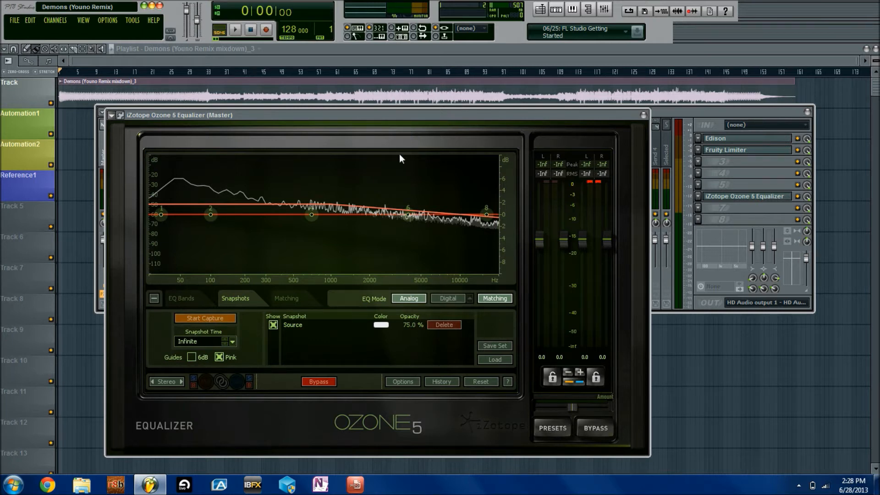
left_click(302, 297)
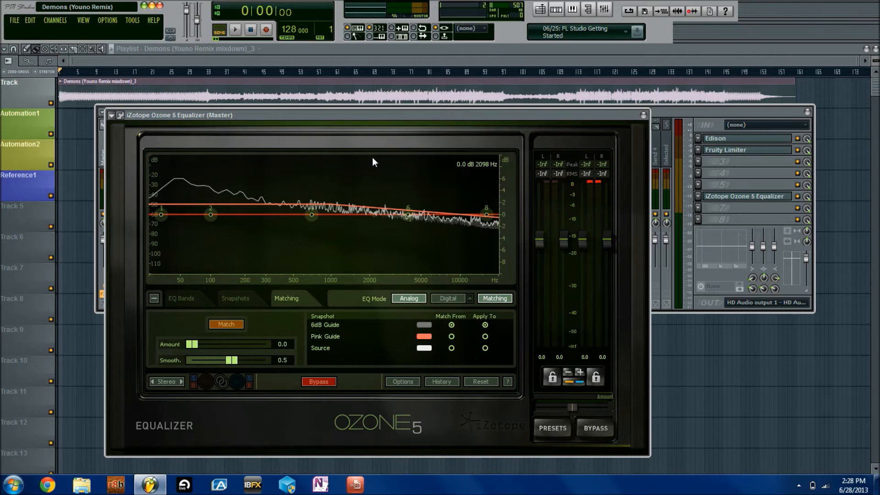
left_click(452, 336)
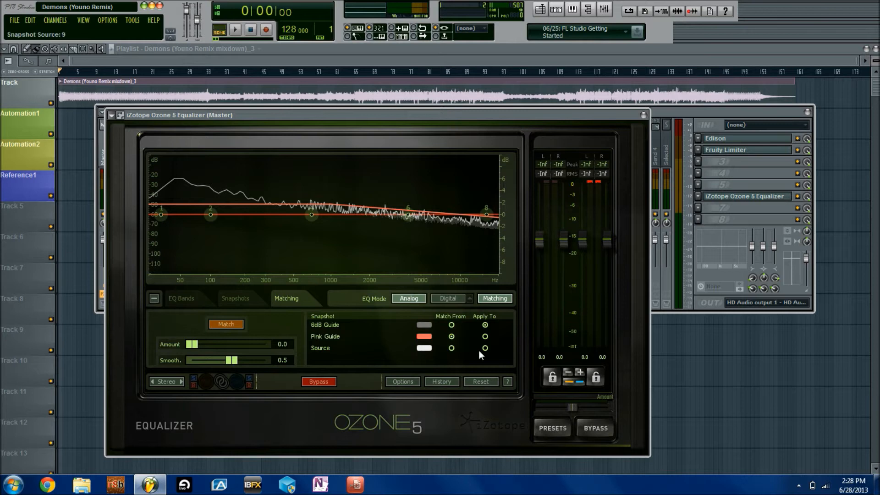
left_click(485, 348)
left_click_drag(191, 344, 203, 344)
left_click(452, 349)
left_click(485, 336)
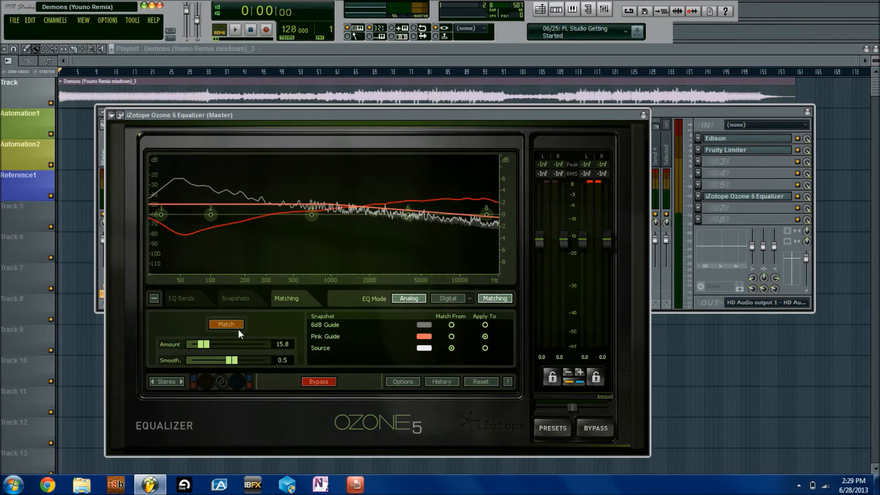
- Raise the matching amount to 26.3 with Source as Match From and Pink Guide as Apply To
left_click_drag(204, 343, 207, 343)
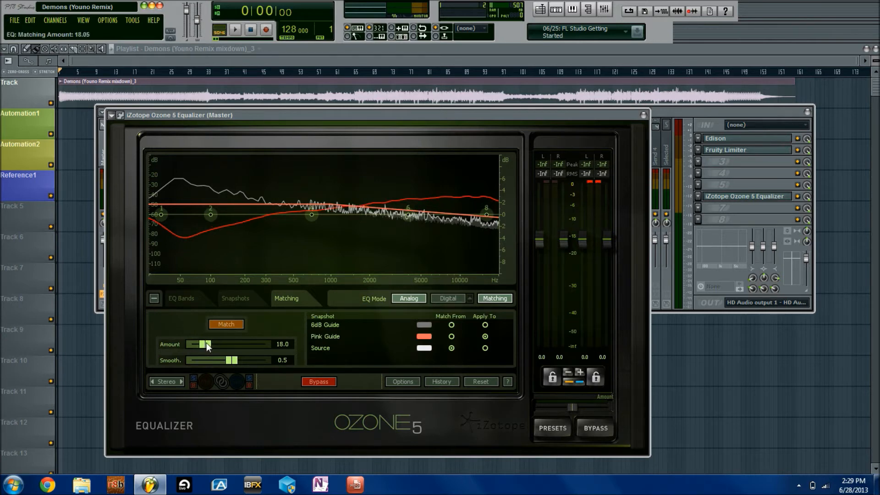
left_click(451, 348)
left_click(485, 337)
mouse_move(206, 344)
left_mouse_down()
mouse_move(199, 343)
mouse_move(229, 342)
mouse_move(212, 342)
left_mouse_up()
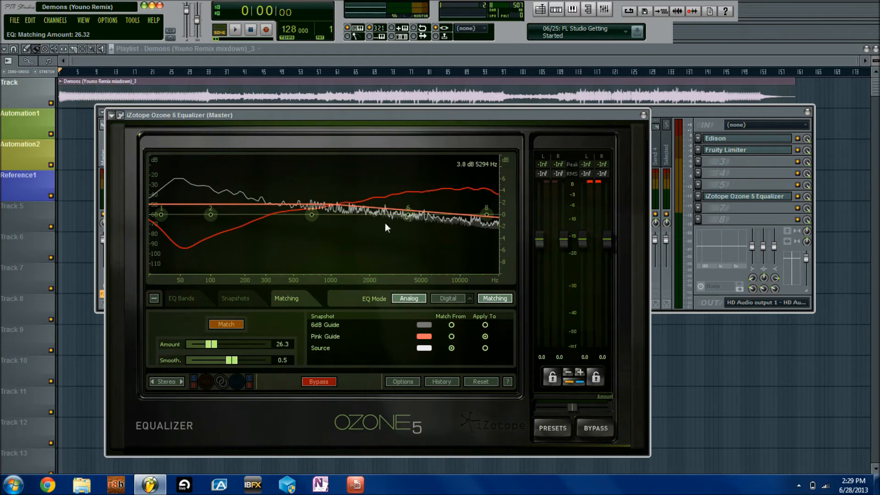
- Try a smoothing of 0.0, set the smoothing to about 0.62, and reset the matching amount to 0.0
left_click_drag(235, 360, 209, 358)
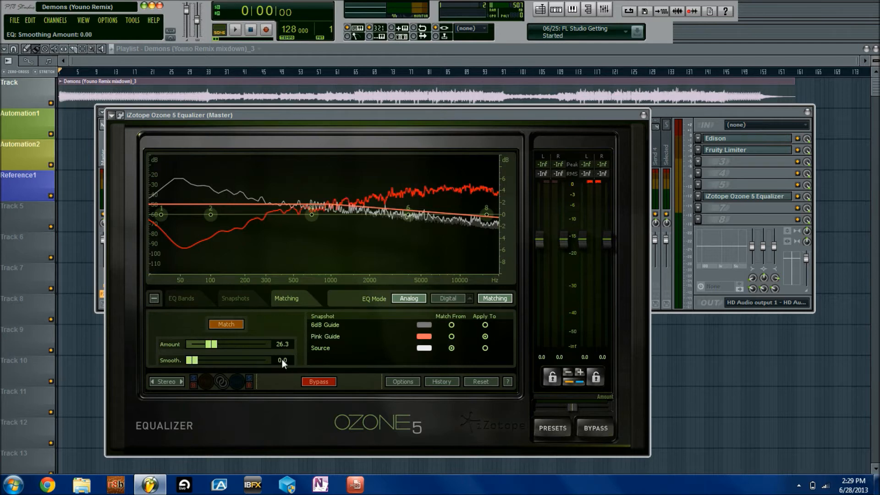
left_click_drag(204, 359, 236, 361)
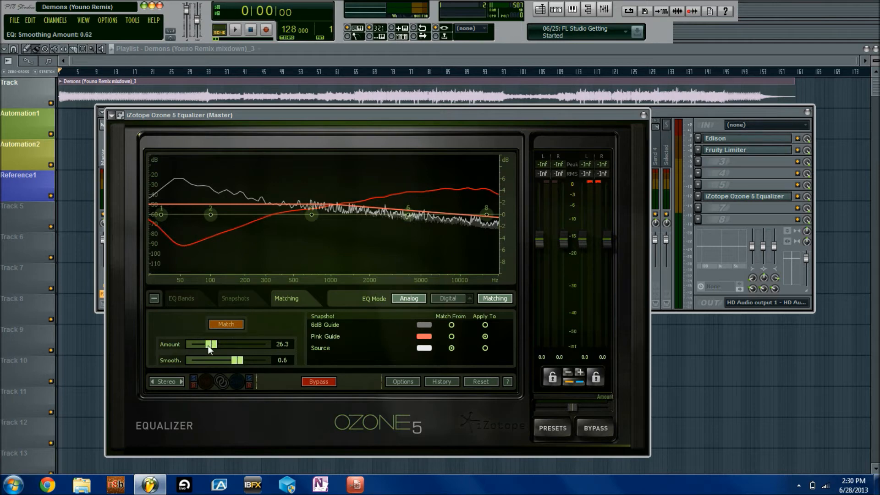
left_click_drag(208, 345, 188, 343)
- Play the song from about 1:54 and start capturing a second spectrum snapshot in the Ozone 5 Equalizer
left_click(227, 295)
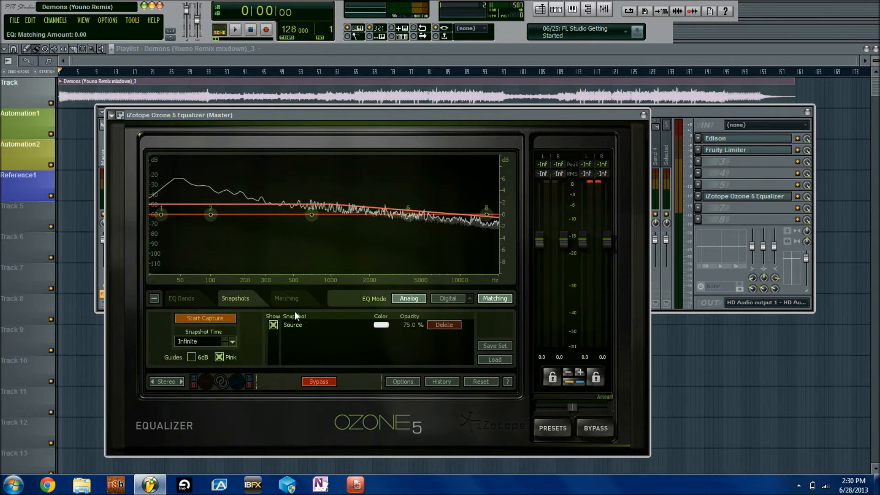
left_click(235, 30)
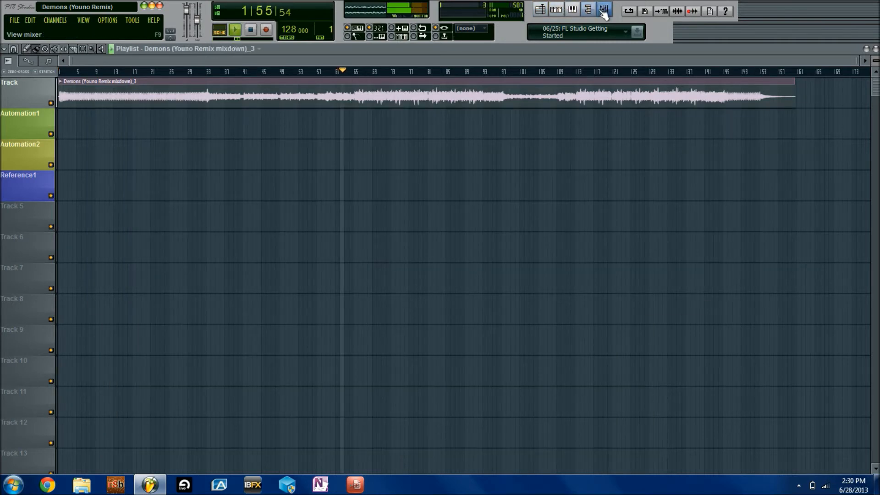
left_click(604, 9)
left_click(742, 197)
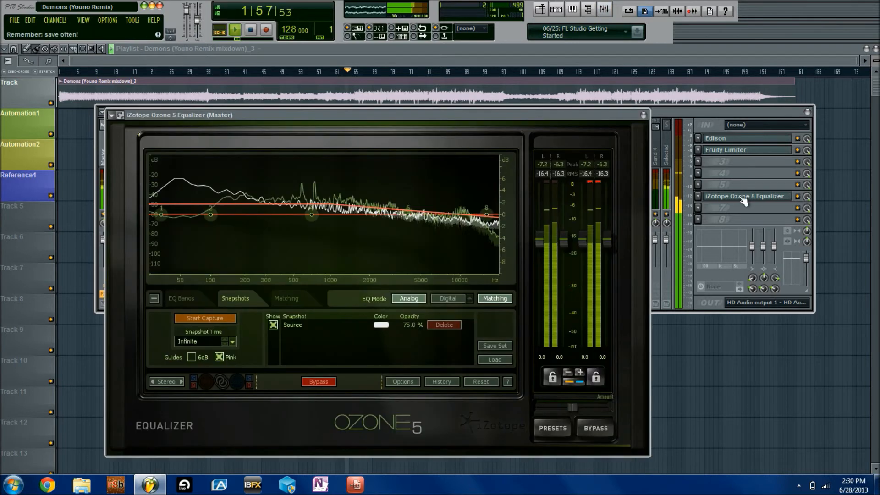
left_click(210, 318)
- Raise the EQ matching amount to 21.8 while the song plays
left_click(296, 297)
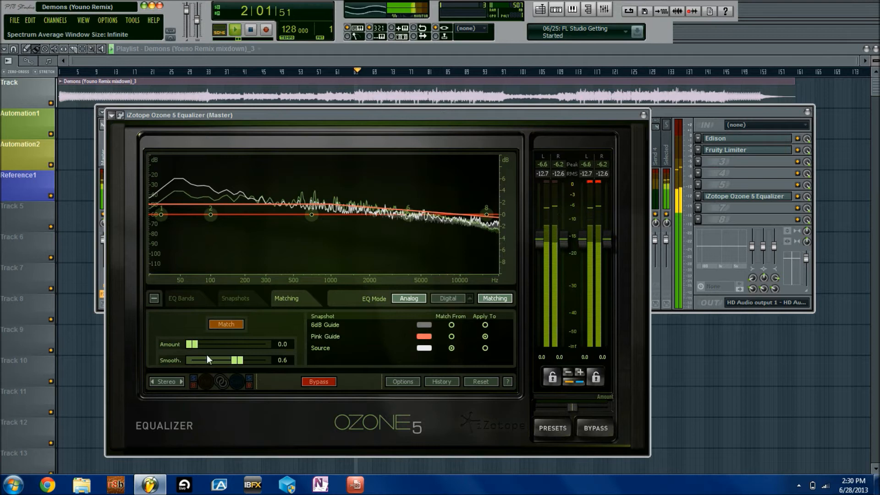
left_click_drag(192, 346, 204, 345)
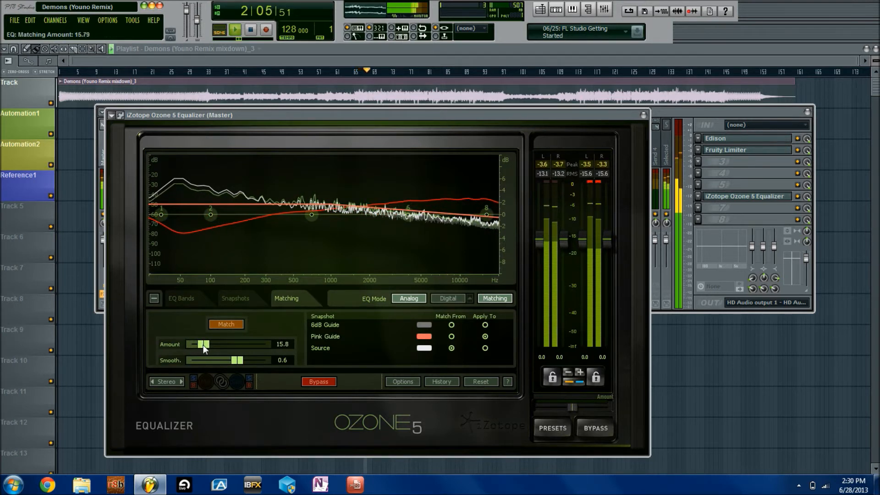
left_click_drag(204, 344, 210, 343)
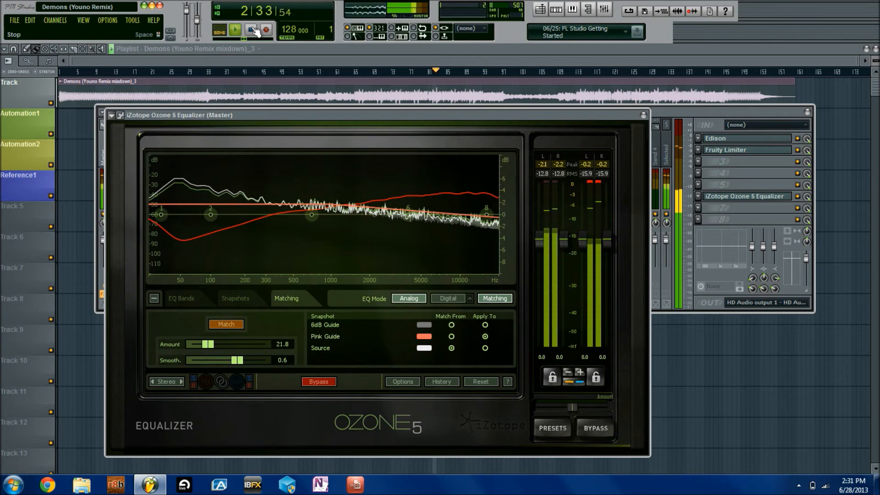
- Finish the second snapshot capture and stop playback
left_click(235, 294)
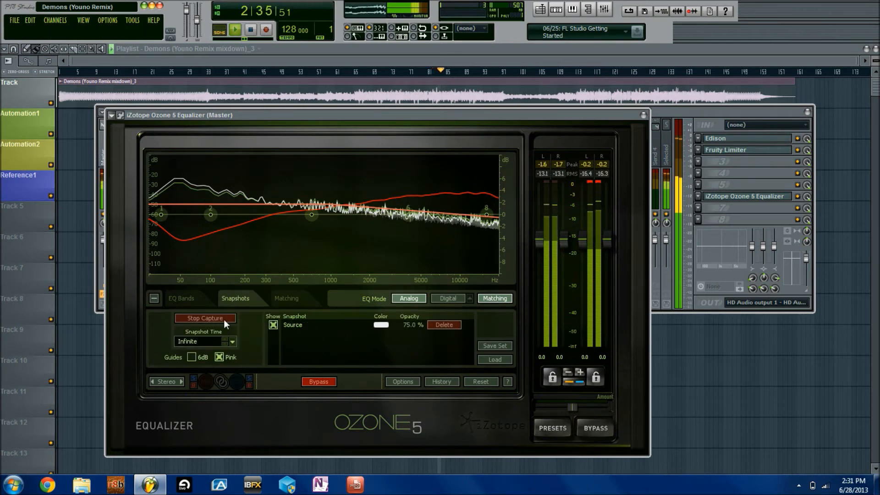
left_click(223, 320)
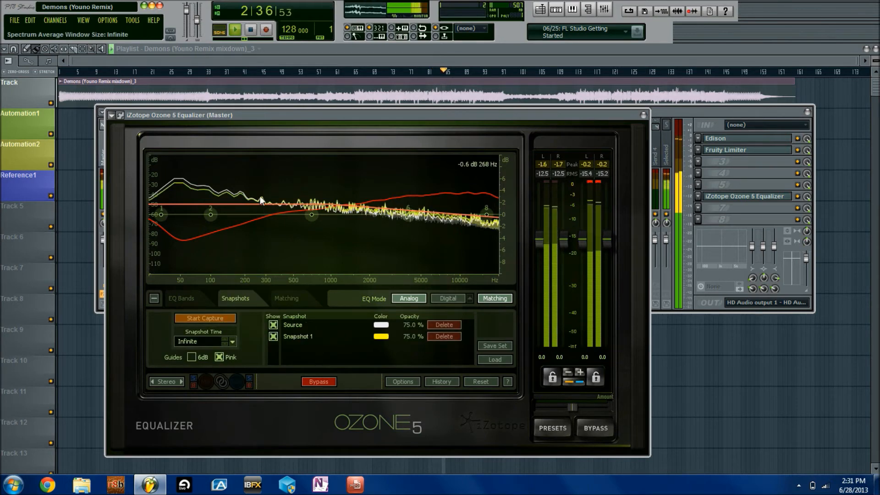
left_click(251, 30)
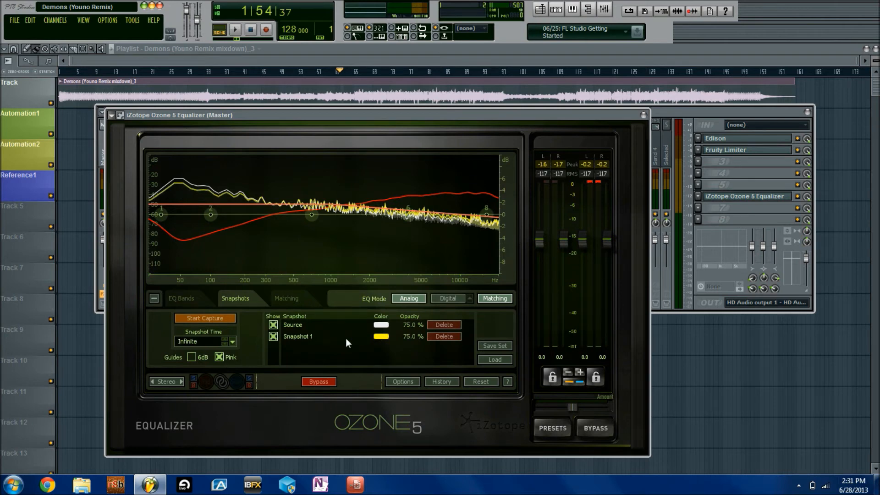
- Rename the yellow snapshot Pink Guide Reference
double_click(308, 337)
type("Pink Guid")
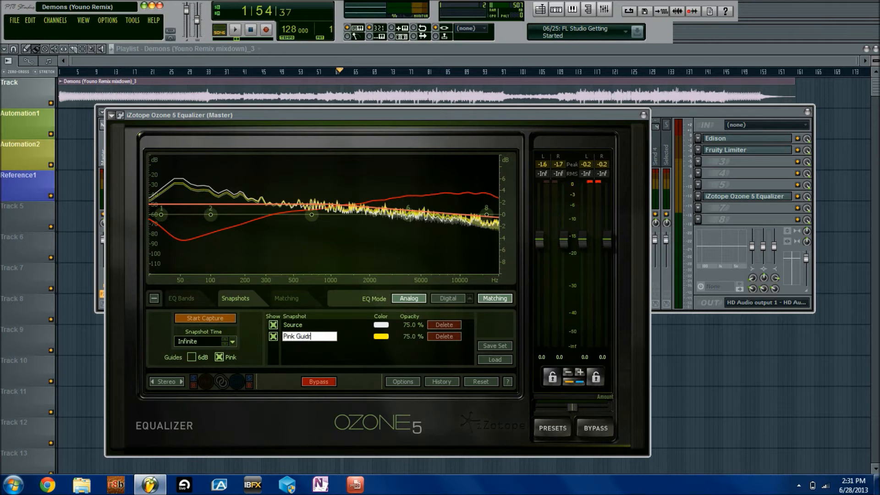
type("e Reference")
key("Return")
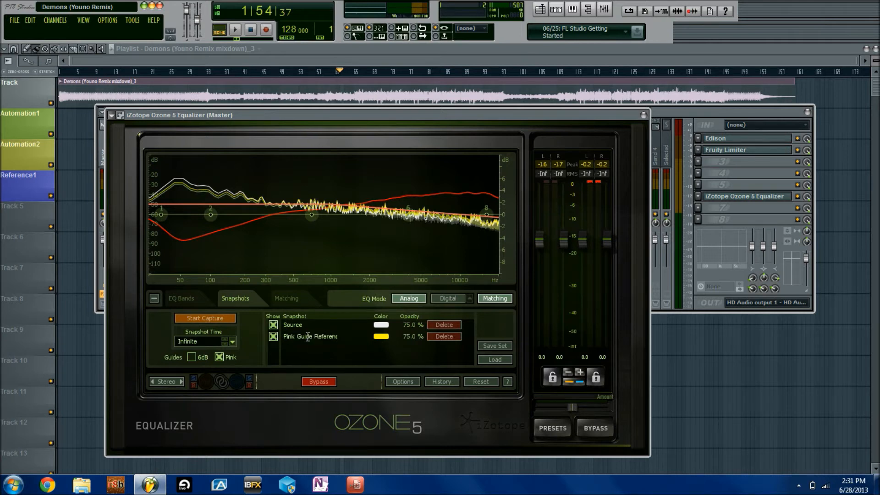
- Change the Pink Guide Reference snapshot's colour to bright pink with a hue of 313°
left_click(384, 337)
left_click(68, 79)
left_click(59, 80)
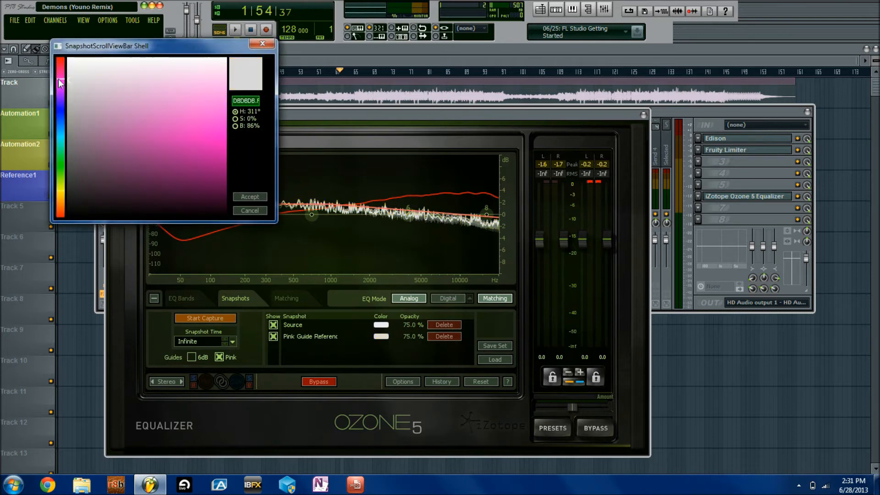
left_click(217, 140)
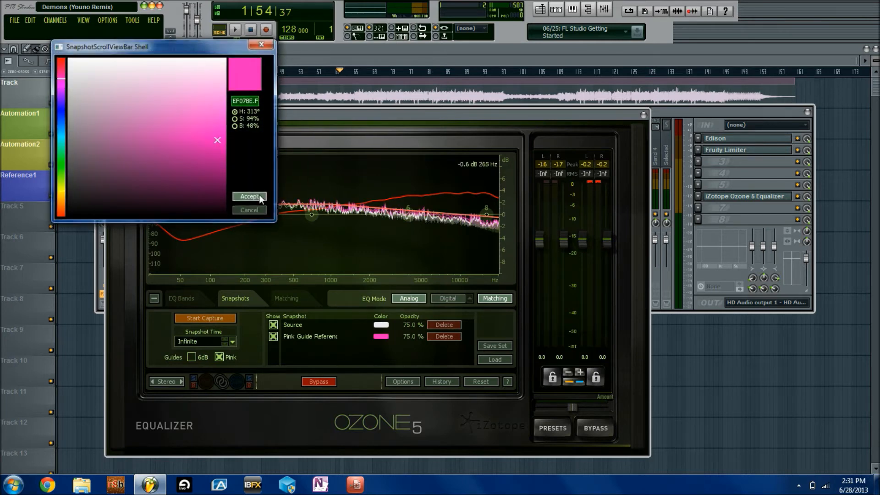
left_click(250, 196)
key("space")
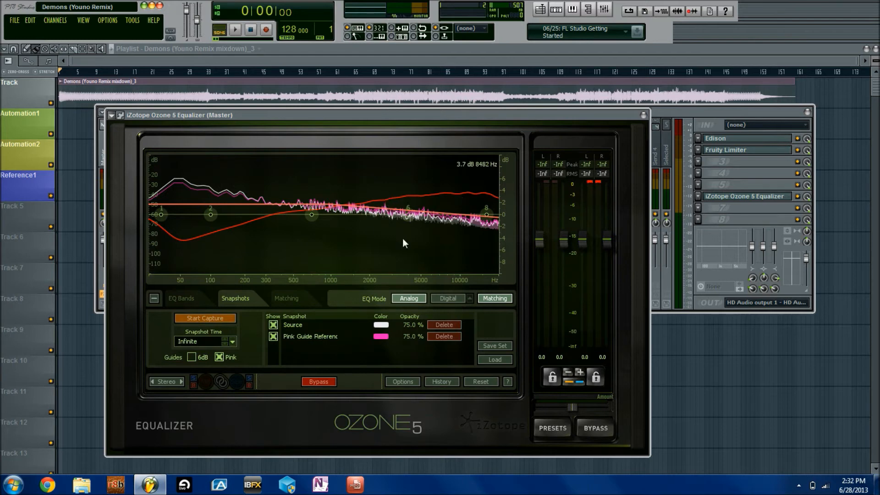
- Try EQ matching amounts of 61.7 and 15.0 between the Source snapshot and the pink guide
left_click(281, 299)
left_click_drag(212, 342, 237, 339)
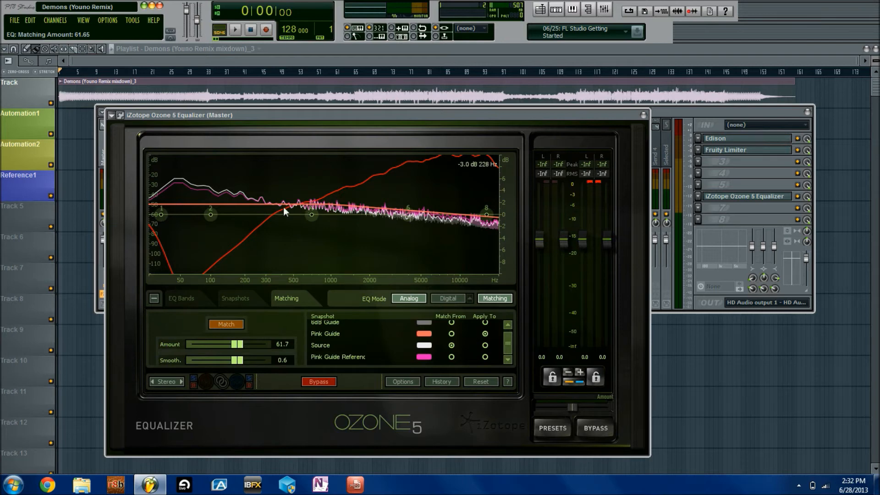
left_click_drag(237, 343, 202, 347)
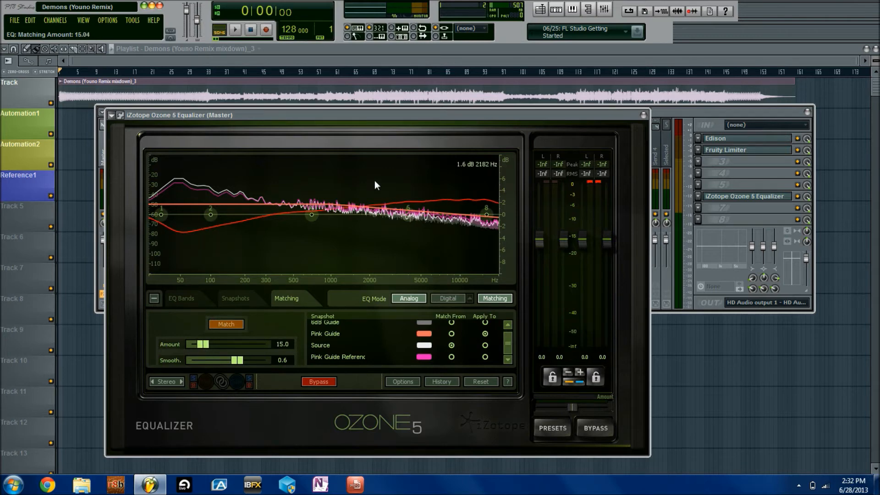
- Start a new snapshot capture and play the Zedd Remix reference in Edison from about a third of the way in
left_click(237, 300)
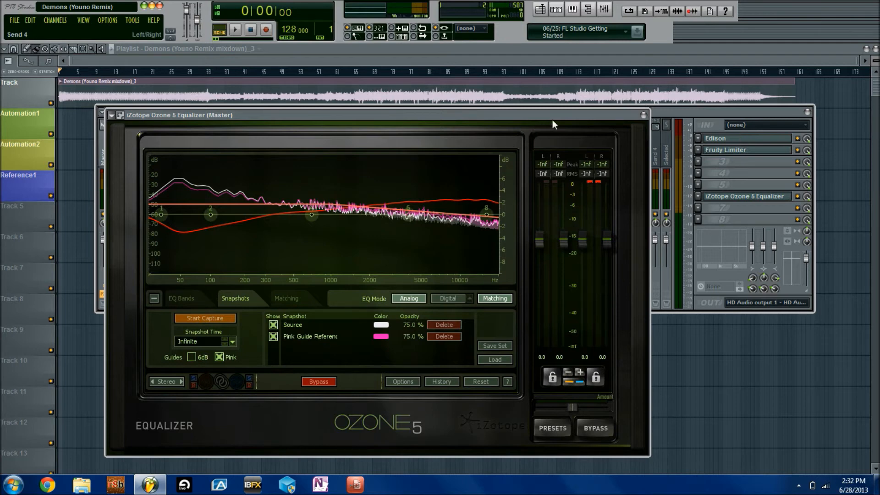
left_click(739, 138)
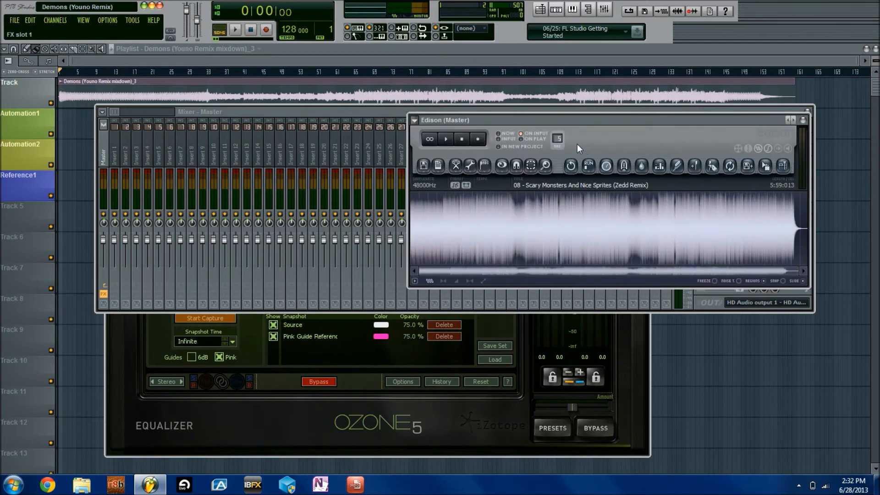
left_click(534, 238)
left_click(502, 329)
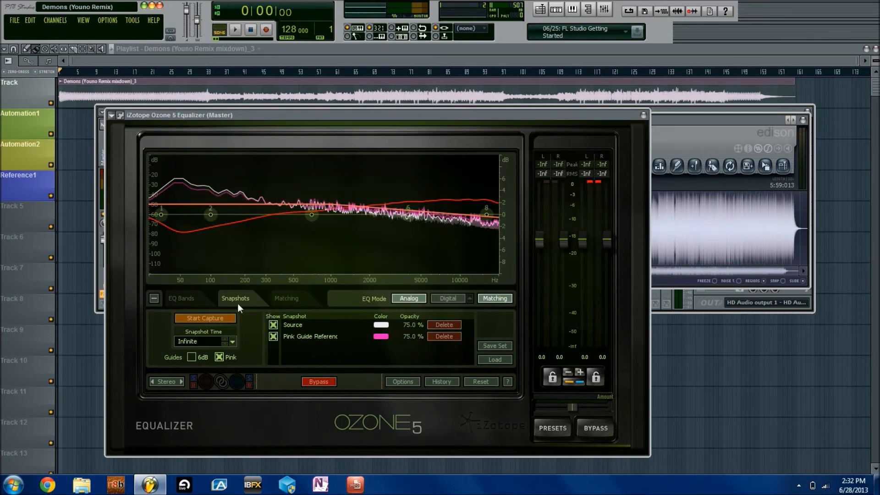
left_click(215, 319)
left_click(713, 145)
key("space")
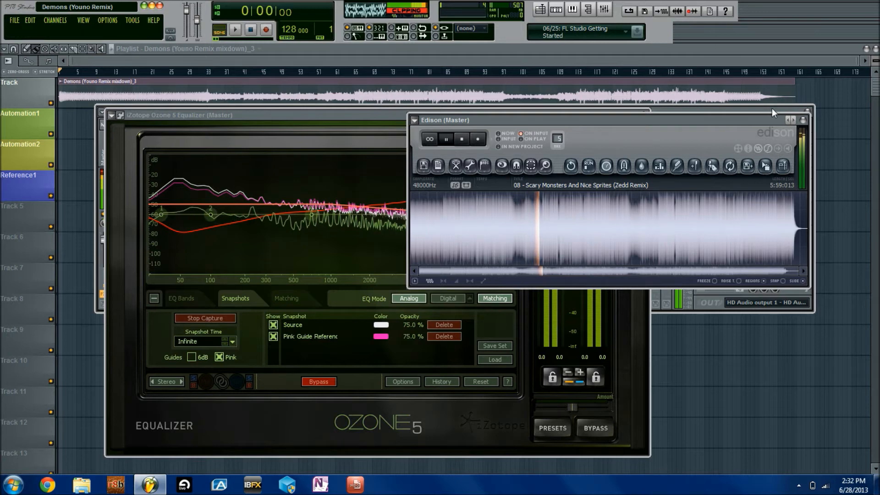
- Lower the EQ matching amount to 0.0 while the reference track plays
left_click(289, 298)
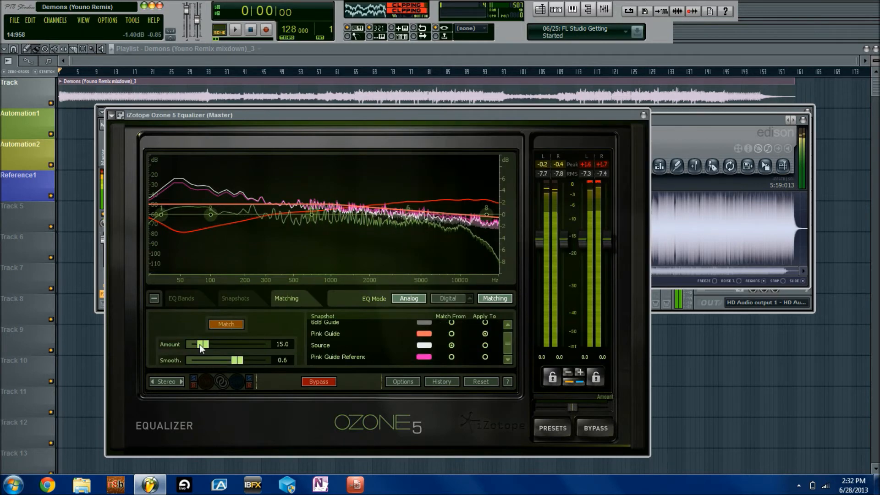
left_click_drag(200, 344, 177, 320)
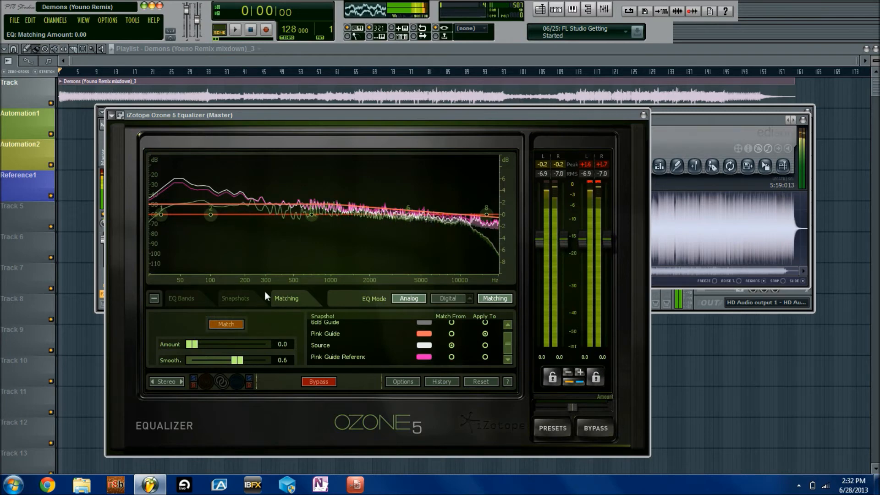
- Stop the snapshot capture and the reference playback, and delete Snapshot 2
left_click(236, 298)
left_click(224, 319)
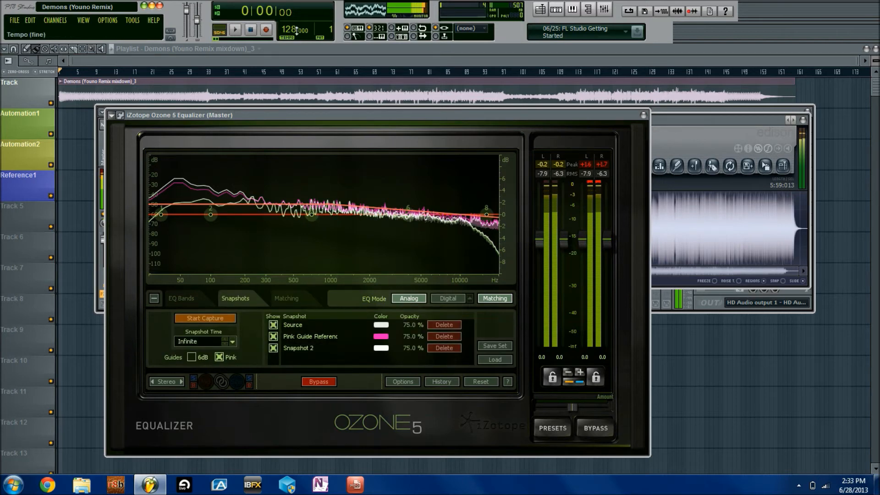
left_click(675, 203)
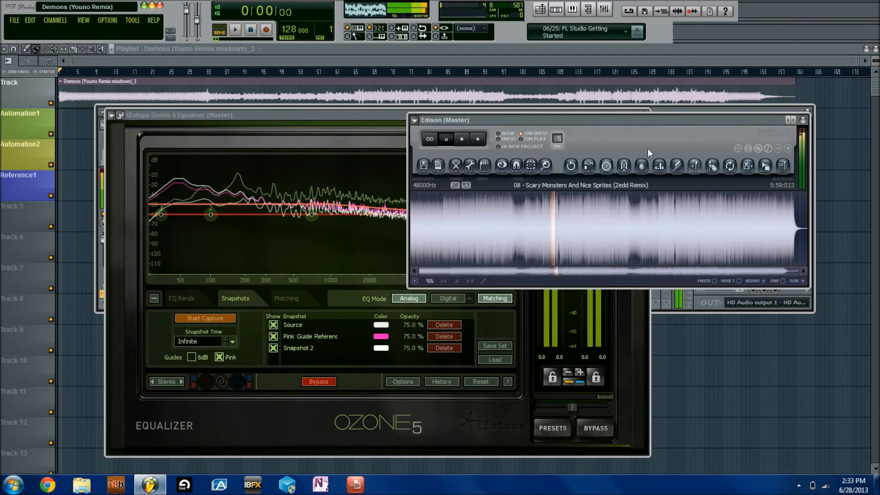
left_click(416, 365)
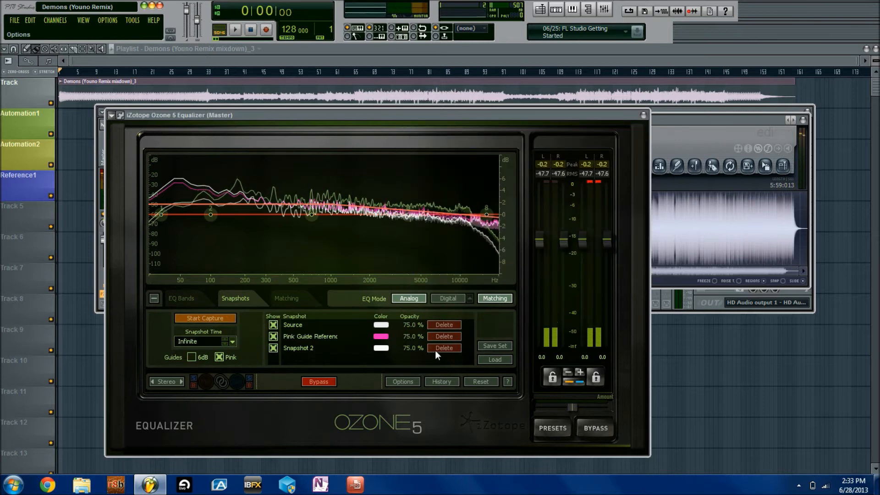
left_click(285, 298)
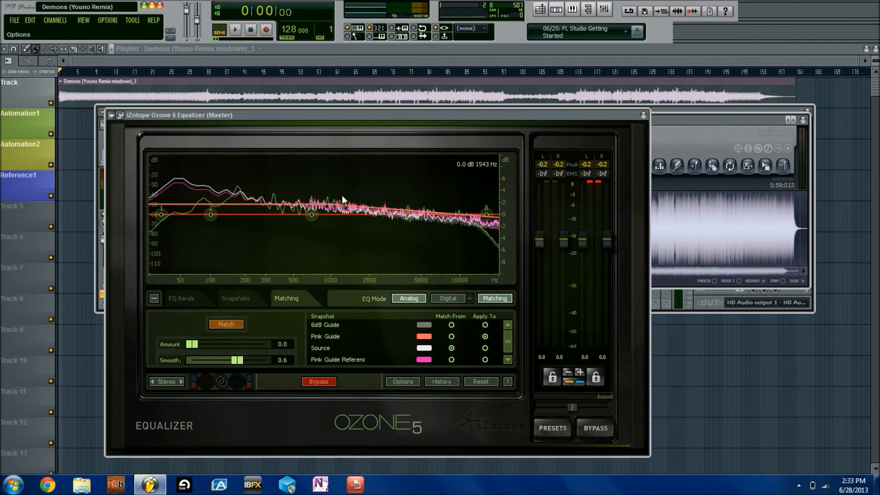
- Move the song position to about 1:58 and reopen the master channel's Ozone 5 Equalizer
left_click(678, 117)
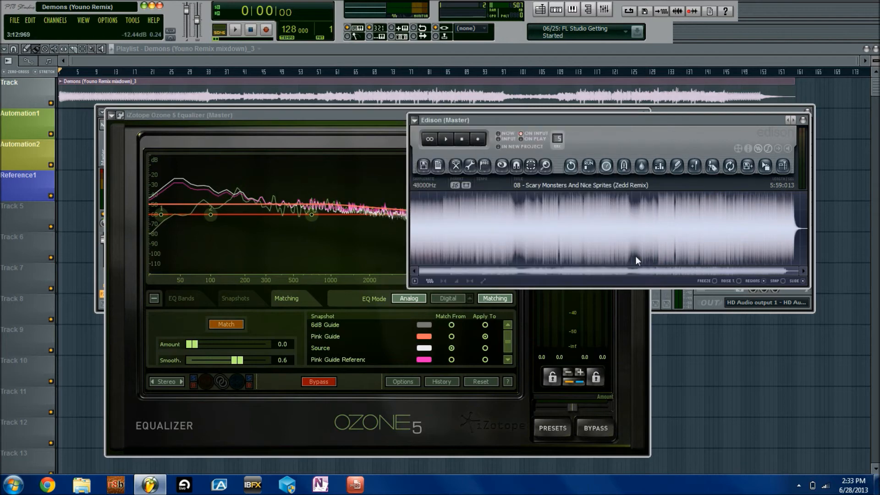
left_click(345, 71)
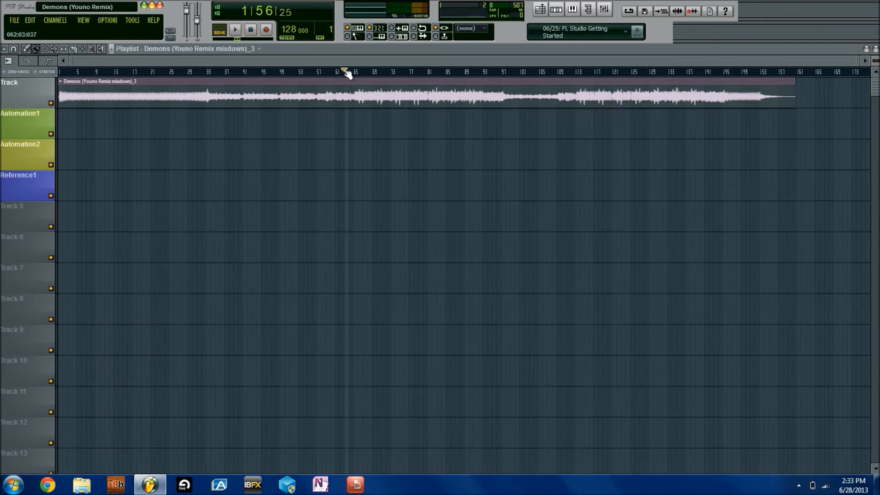
left_click(604, 10)
left_click(717, 198)
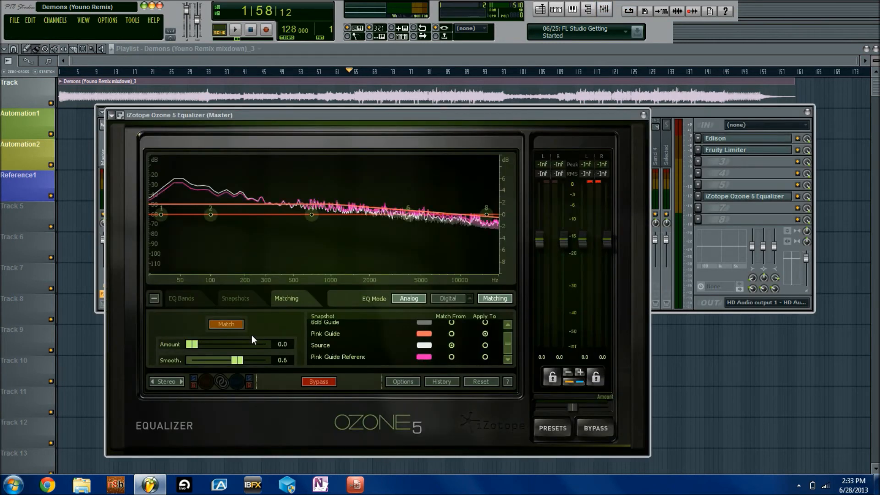
- Begin a snapshot capture, reopen the Zedd Remix reference in Edison, and stop the capture before playing it
left_click(231, 298)
left_click(205, 318)
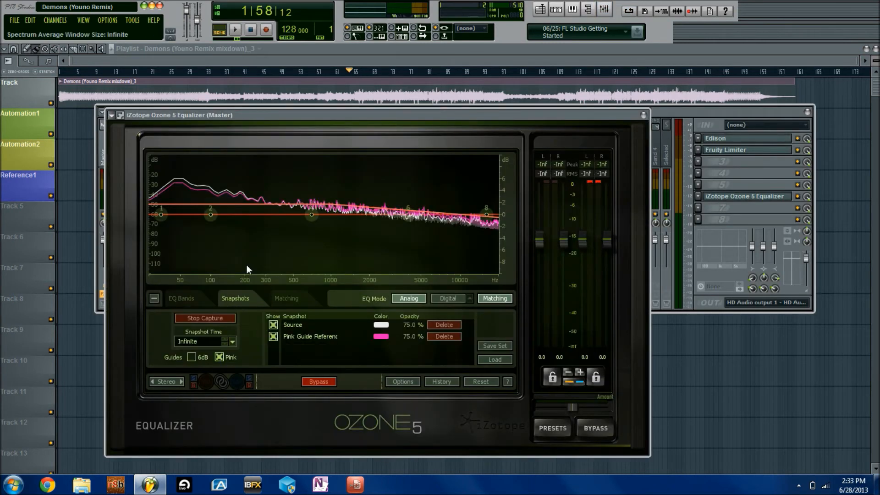
left_click(730, 140)
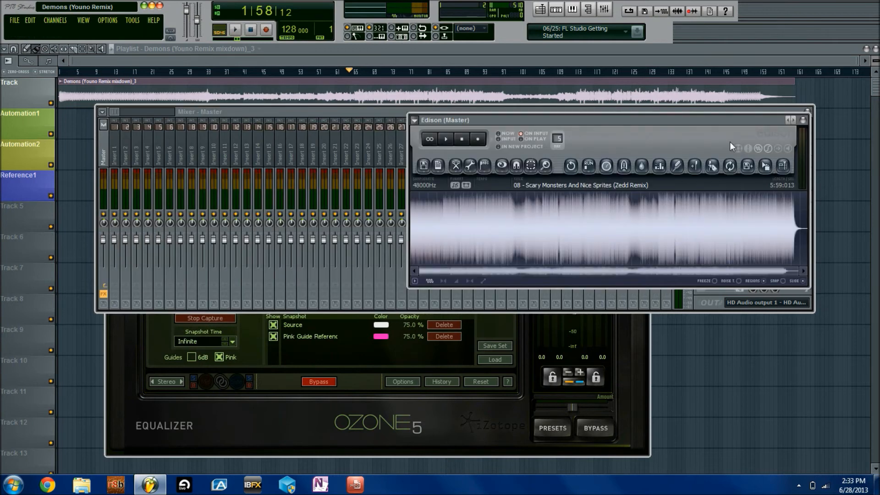
left_click(548, 221)
left_click(206, 319)
- Play the Zedd Remix reference in Edison from about 1:54 and start capturing a new snapshot
left_click(727, 211)
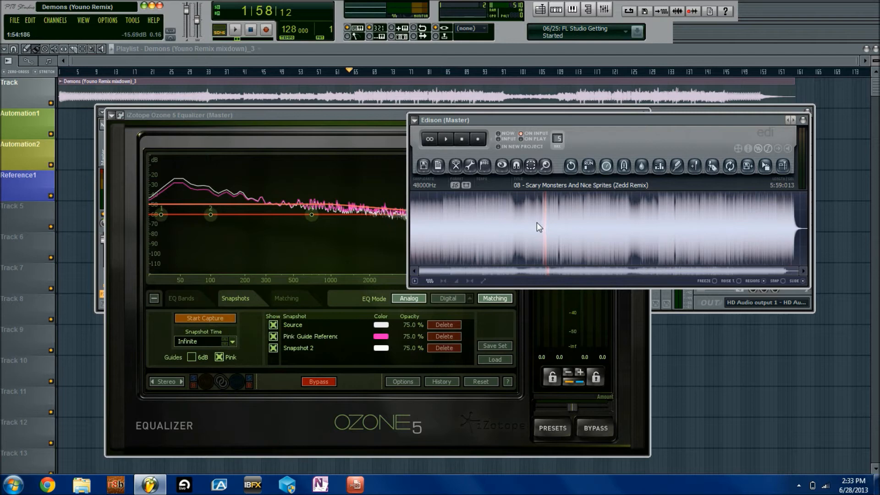
left_click(535, 223)
left_click(445, 139)
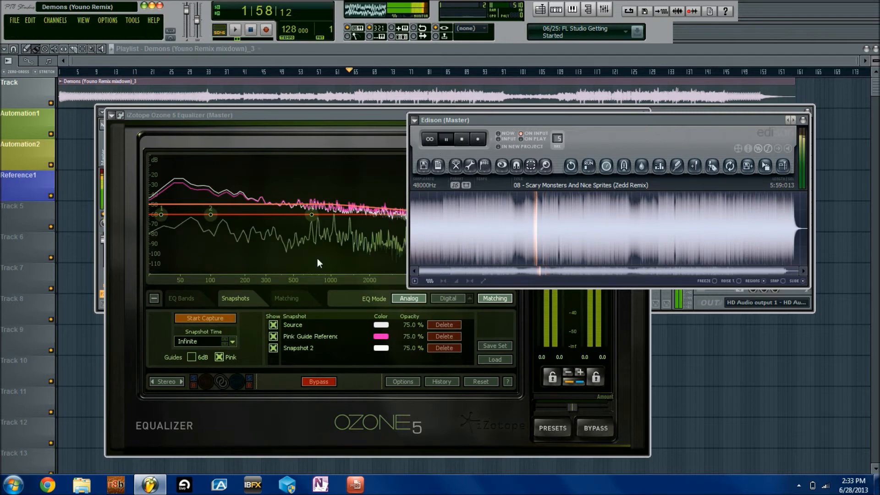
left_click(215, 316)
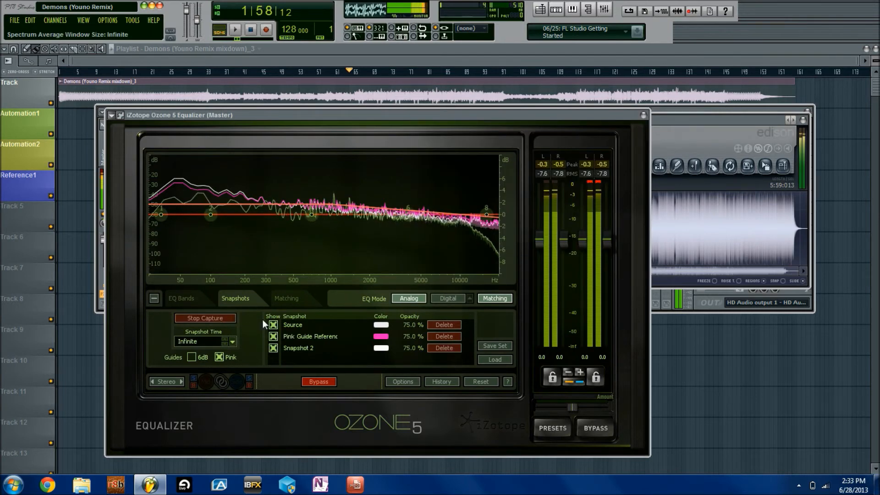
- Finish capturing the reference track's spectrum and delete the unneeded Snapshot 2
left_click(286, 303)
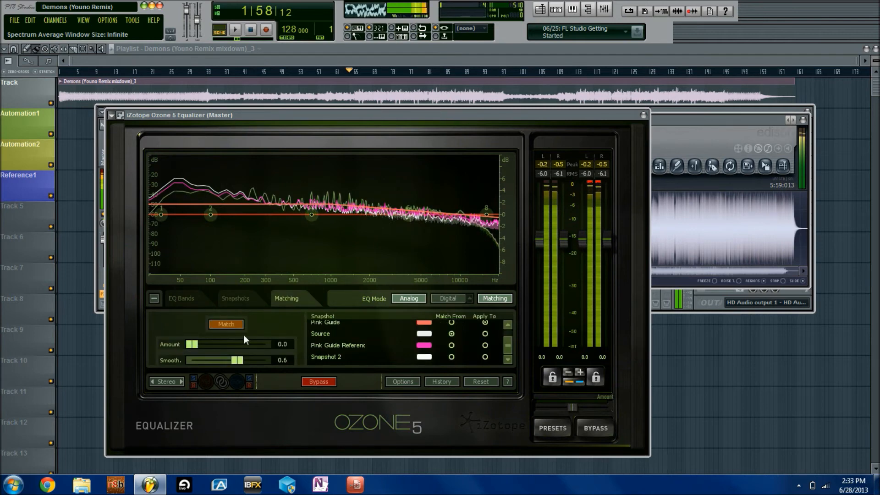
left_click(248, 302)
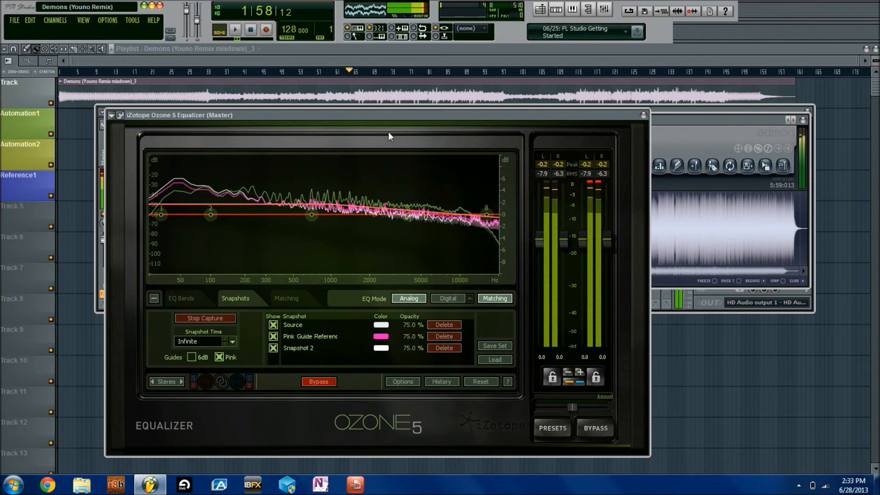
left_click(208, 318)
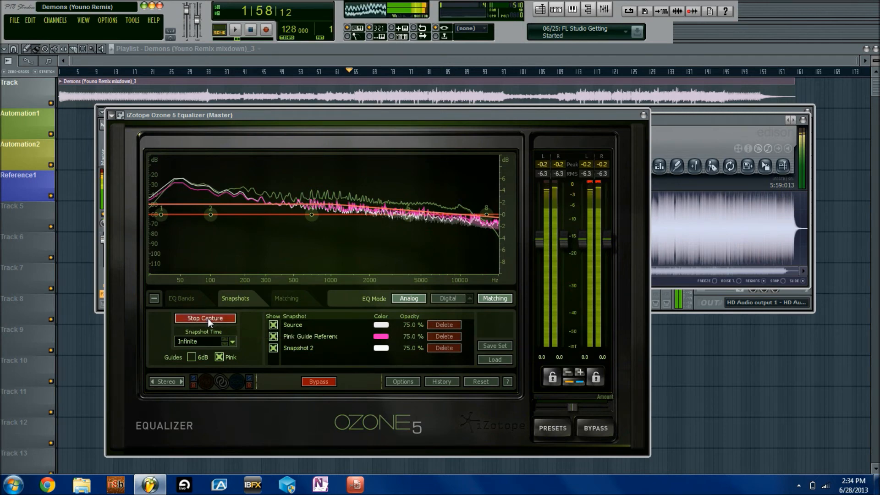
left_click(439, 345)
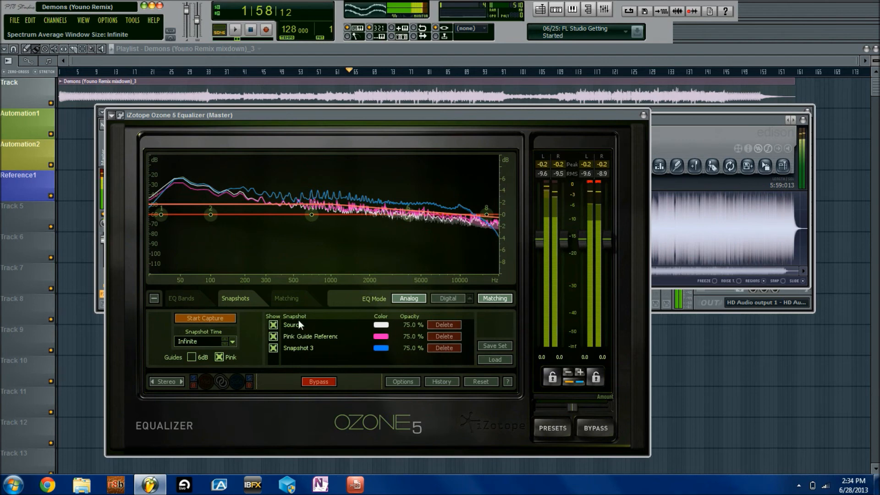
- Stop the reference playback in Edison and rename the blue snapshot Zedd remix
left_click(784, 179)
left_click(470, 140)
left_click(346, 138)
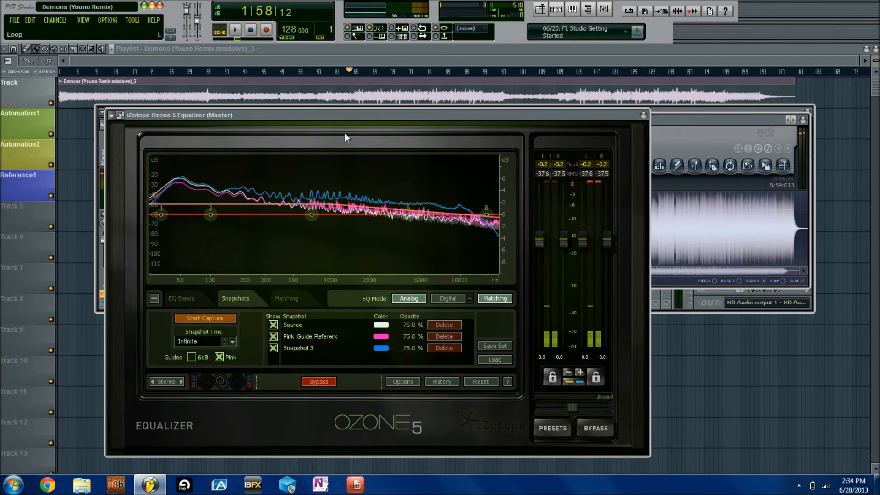
double_click(302, 347)
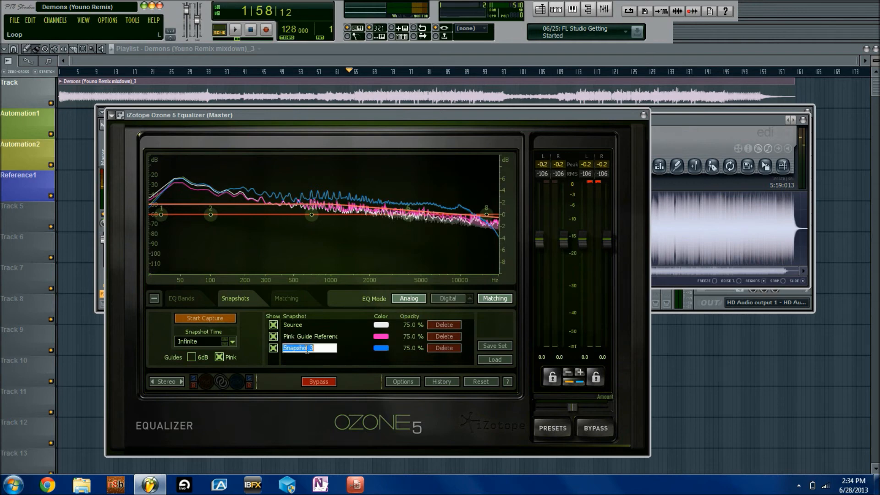
type("Zedd remix")
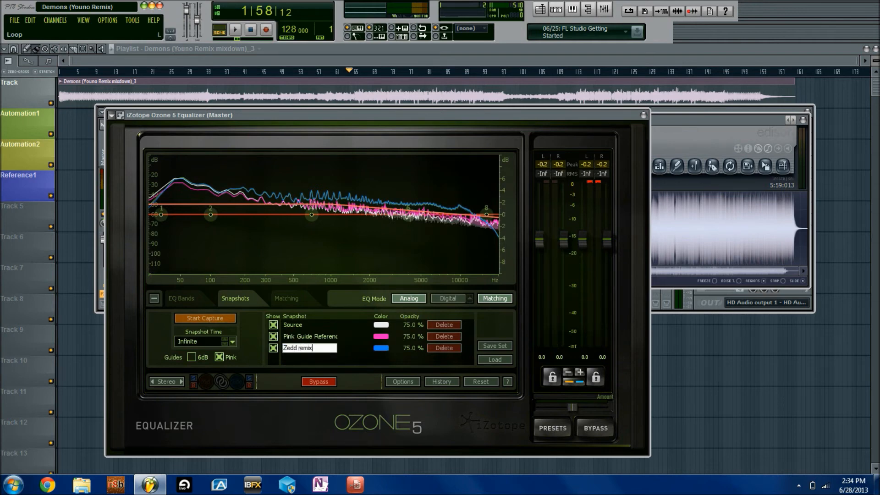
key("Return")
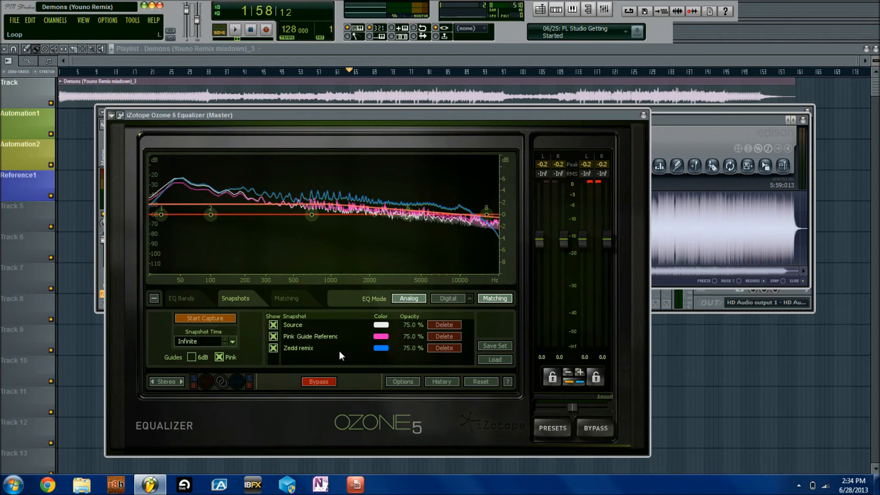
- Set the matching to apply to the Zedd remix snapshot with the amount at 0.0, and play the song from about 1:58
left_click(293, 302)
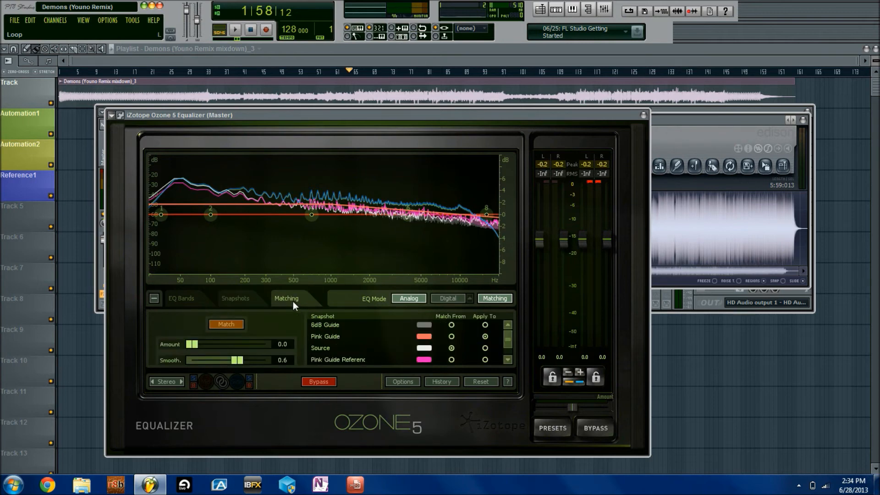
scroll(411, 362, "down", 2)
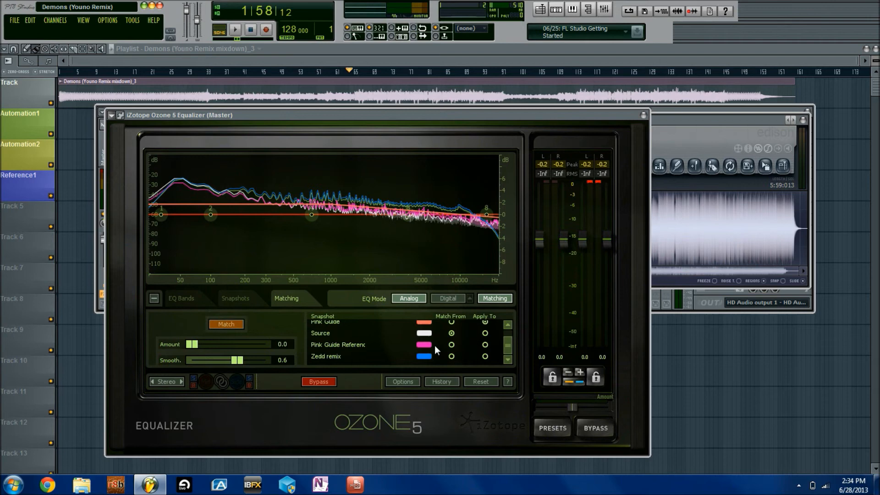
left_click(485, 357)
mouse_move(191, 343)
left_mouse_down()
mouse_move(232, 342)
mouse_move(189, 344)
left_mouse_up()
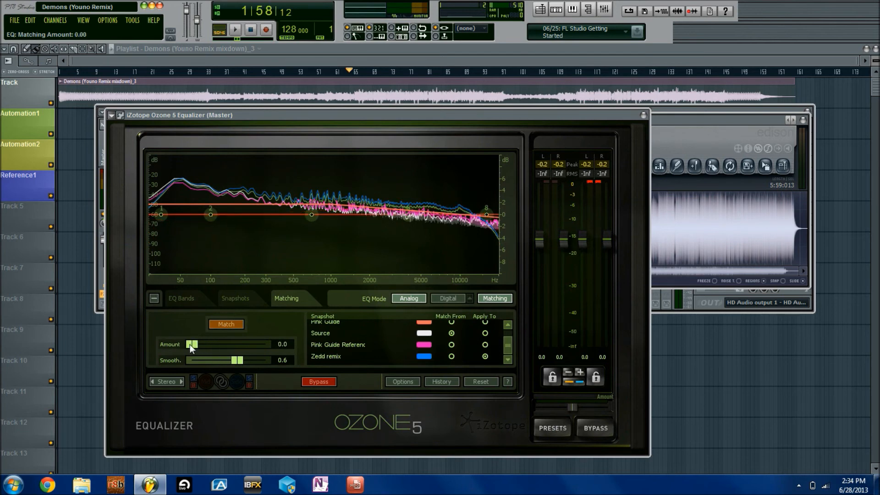
left_click(237, 30)
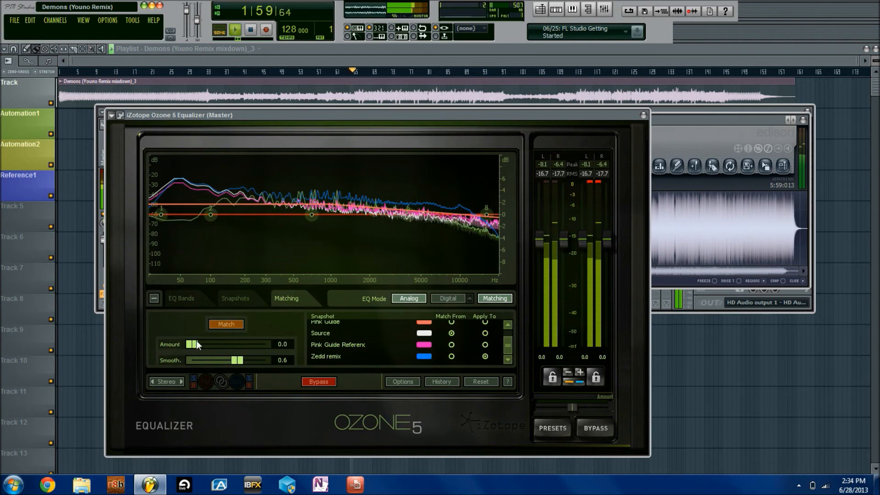
- Set the matching amount to 33.1 and the smoothing to 0.5, and stop the song
left_click_drag(197, 342, 216, 345)
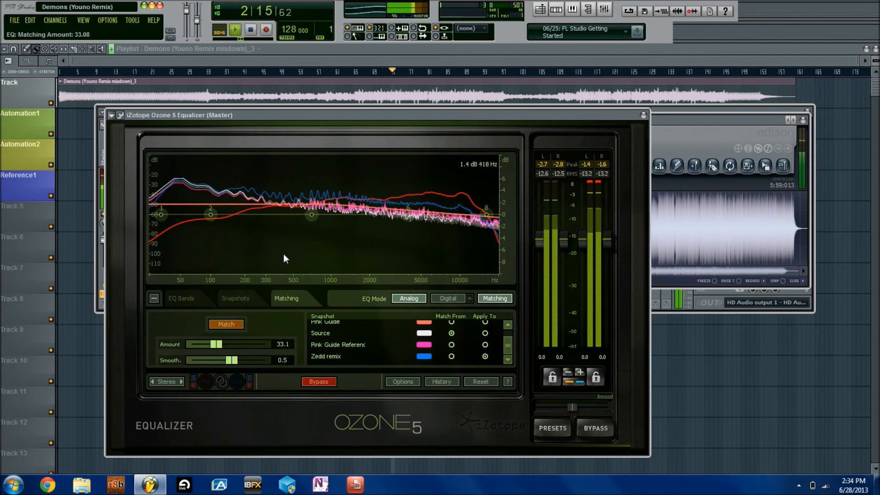
key("space")
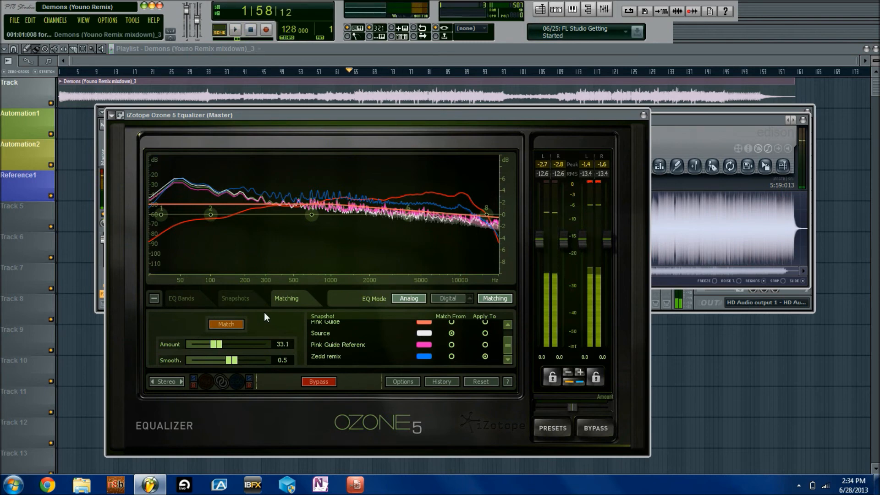
- Start capturing a new snapshot, play the song from about 1:58, and set the matching amount to 34.6
left_click(237, 299)
left_click(287, 300)
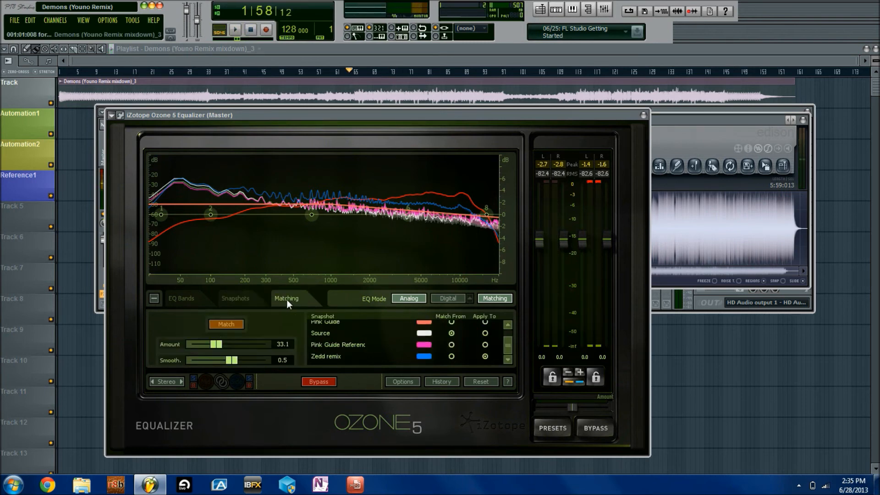
left_click(241, 301)
left_click(217, 320)
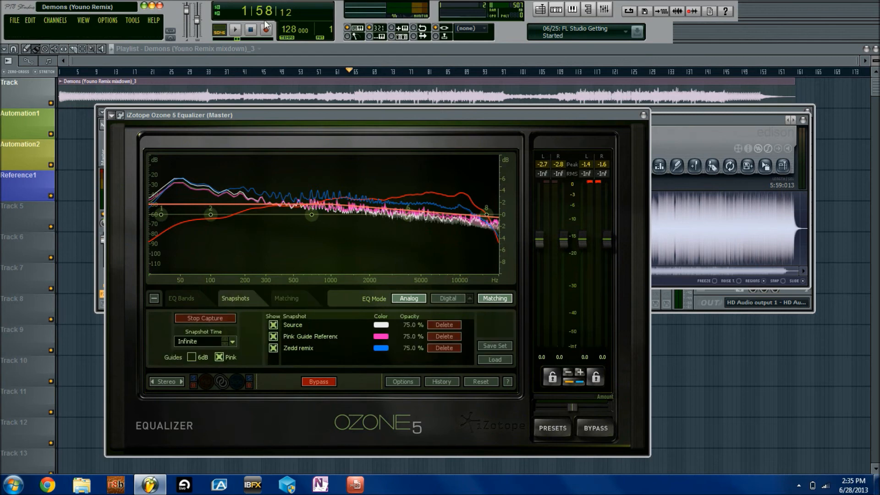
left_click(234, 29)
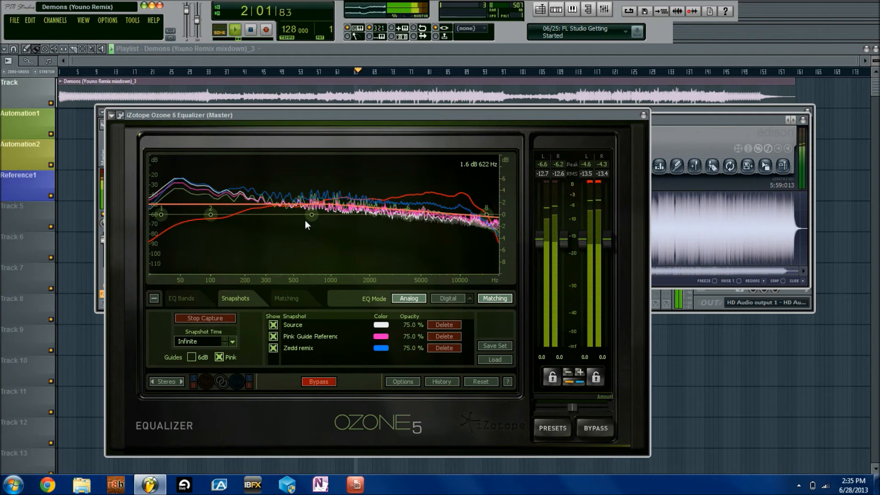
left_click(282, 302)
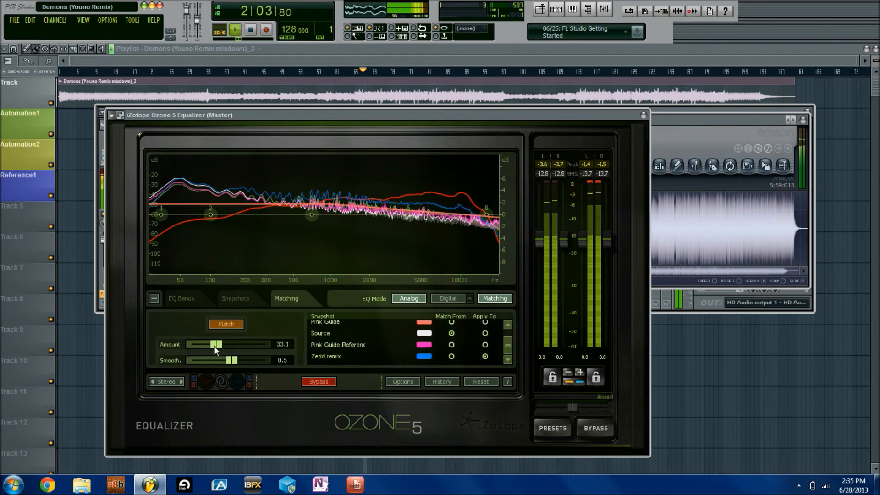
left_click_drag(216, 344, 218, 344)
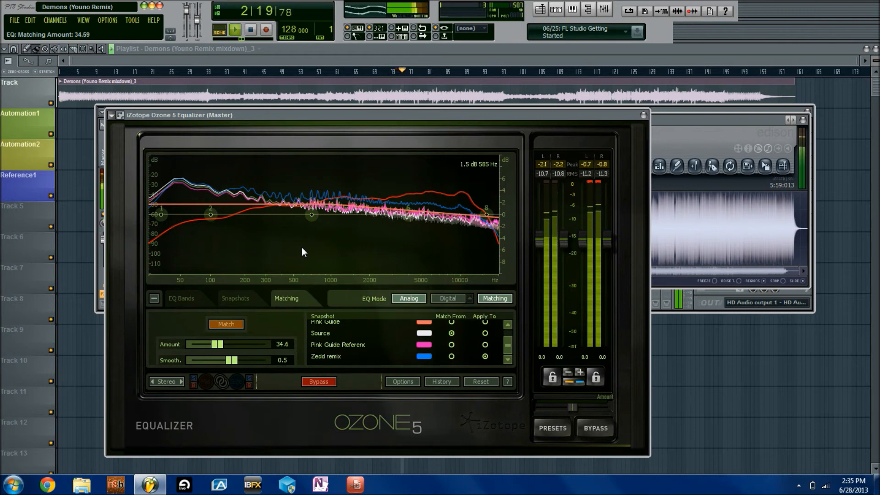
- Finish the snapshot capture of the matched song and stop the playback
left_click(242, 297)
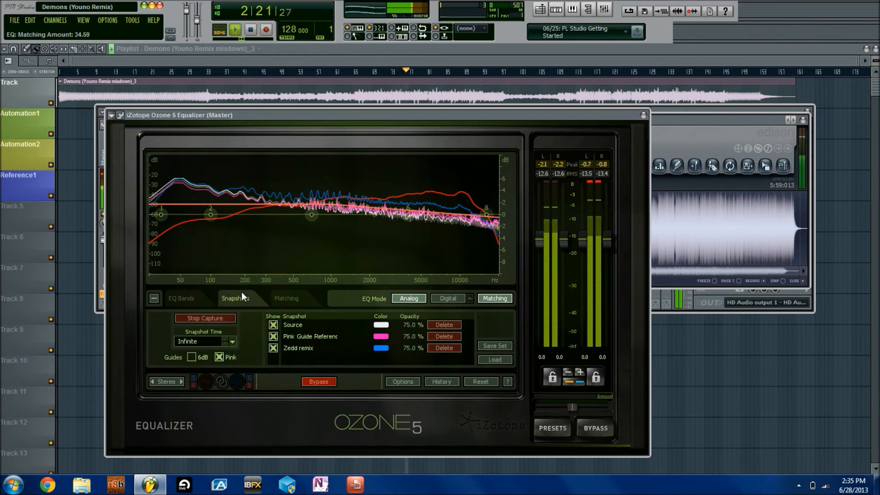
left_click(221, 318)
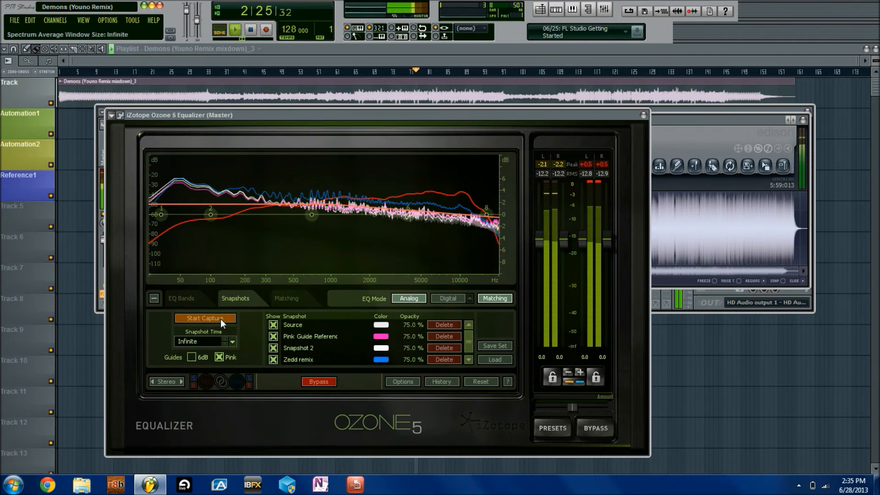
left_click(278, 299)
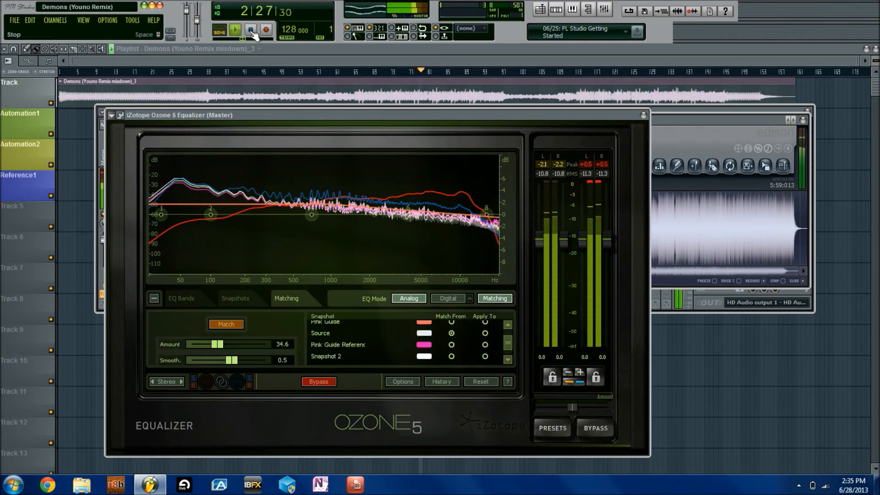
key("space")
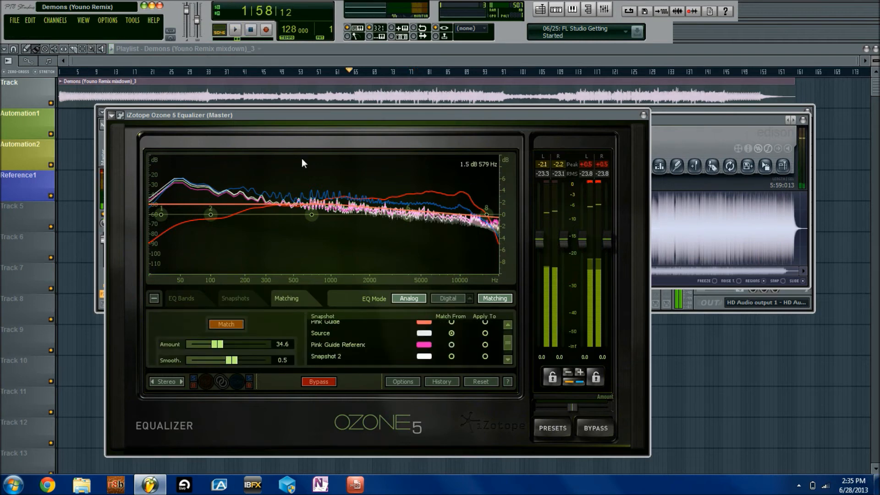
- Set the Zedd remix snapshot's opacity to 35.0 % and change the colour of Snapshot 2 to green
left_click(236, 298)
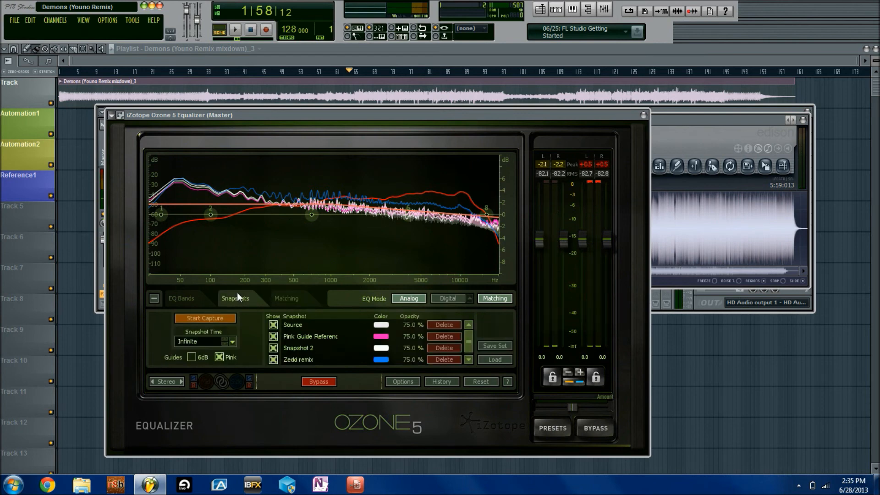
scroll(397, 353, "down", 1)
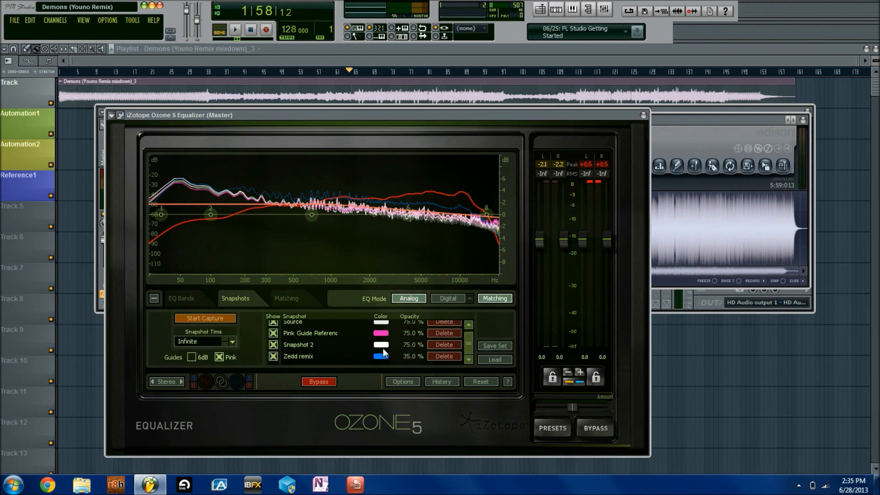
left_click(380, 345)
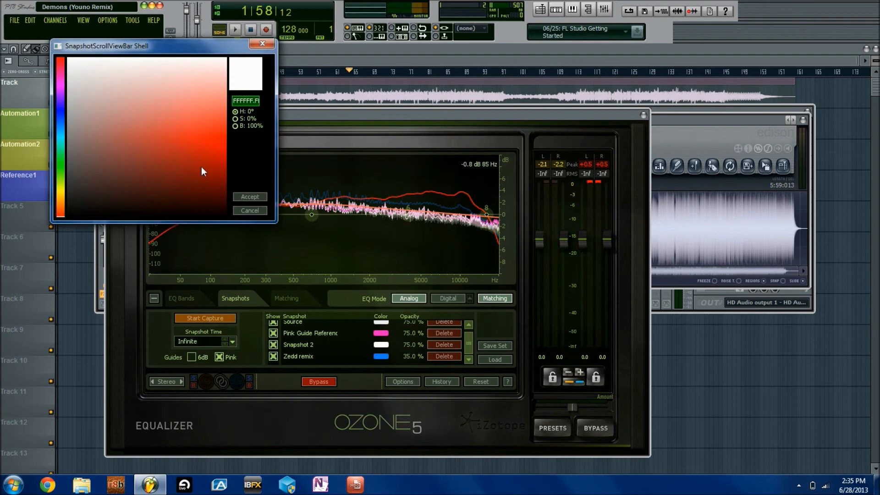
left_click_drag(201, 166, 161, 120)
mouse_move(62, 98)
left_mouse_down()
mouse_move(42, 172)
mouse_move(45, 153)
mouse_move(60, 162)
left_mouse_up()
mouse_move(220, 139)
left_mouse_down()
mouse_move(231, 139)
mouse_move(223, 143)
left_mouse_up()
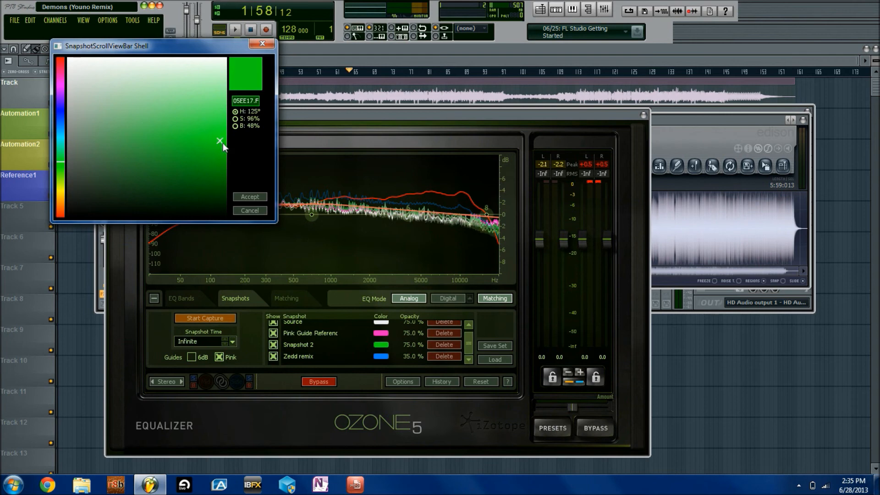
left_click(250, 196)
- Rename the green snapshot Zedd Reference and return the song position to the beginning
double_click(301, 344)
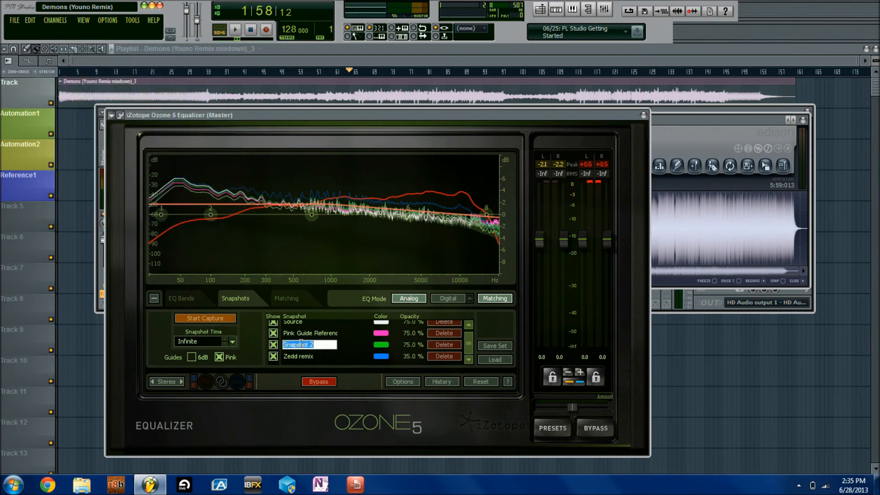
type("Zedd Reference")
key("Return")
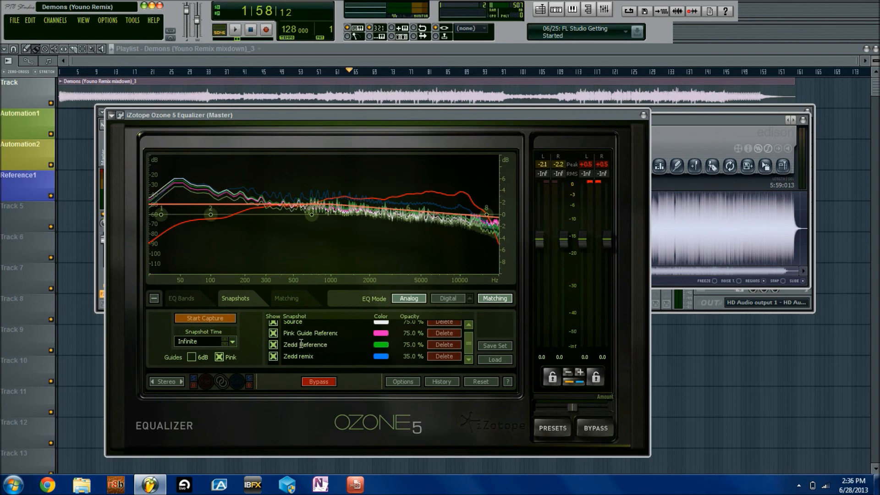
left_click_drag(467, 344, 463, 337)
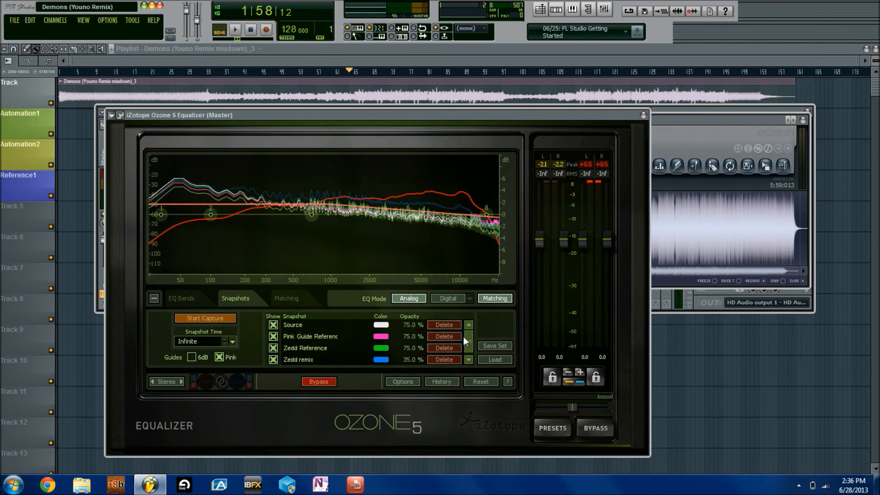
left_click(255, 33)
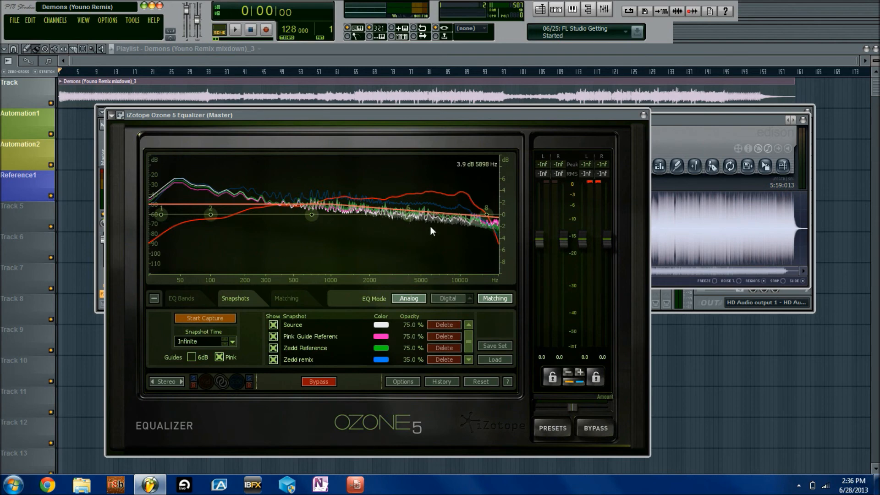
- Change the Zedd remix snapshot to a lighter blue and set the Pink Guide Reference snapshot's opacity to 100.0 %
left_click(381, 359)
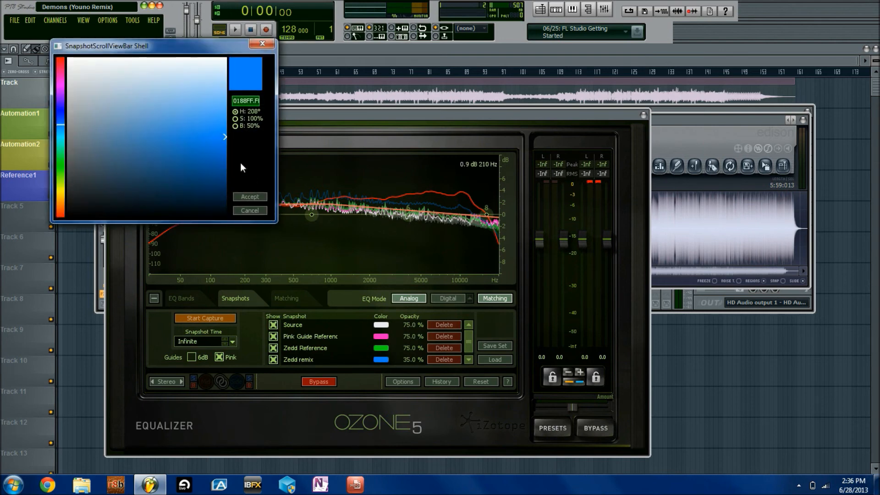
mouse_move(227, 146)
left_mouse_down()
mouse_move(225, 161)
mouse_move(213, 115)
left_mouse_up()
left_click(250, 196)
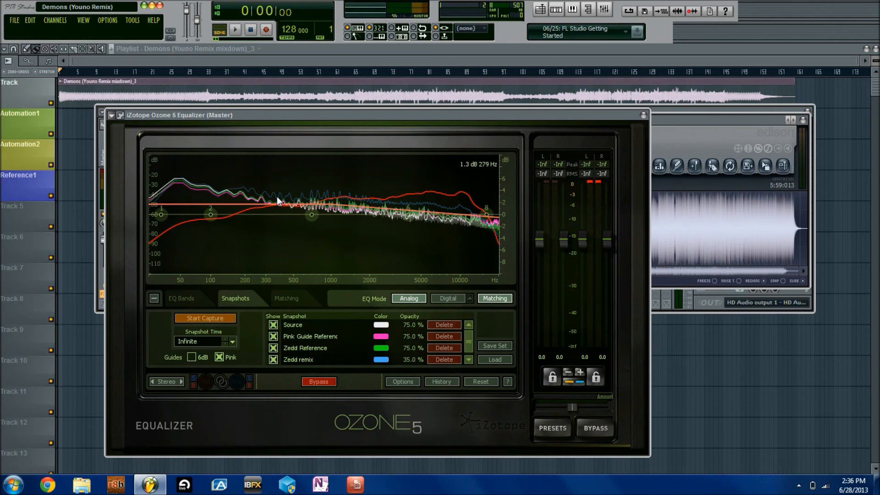
left_click_drag(404, 337, 415, 317)
- Shift the EQ gain scale until the red match curve is off the graph, and hide the Pink guide
left_click_drag(503, 220, 504, 131)
left_click_drag(510, 196, 510, 172)
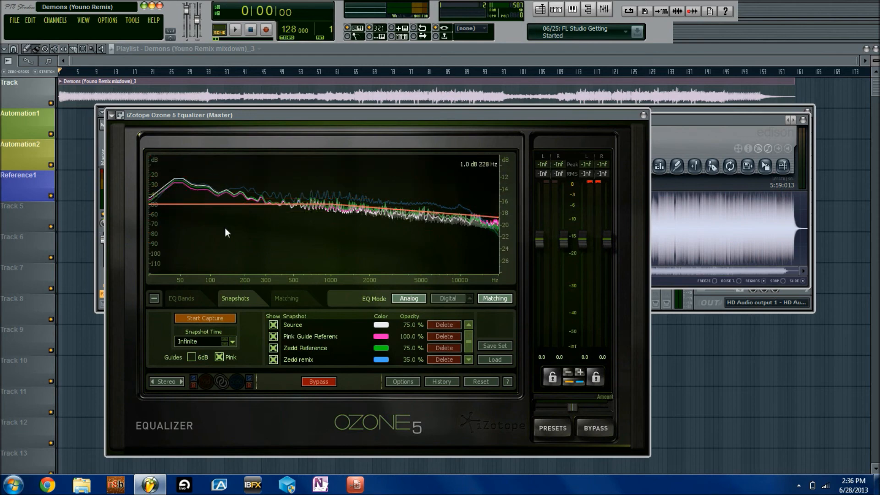
left_click(284, 298)
left_click(235, 299)
left_click(219, 357)
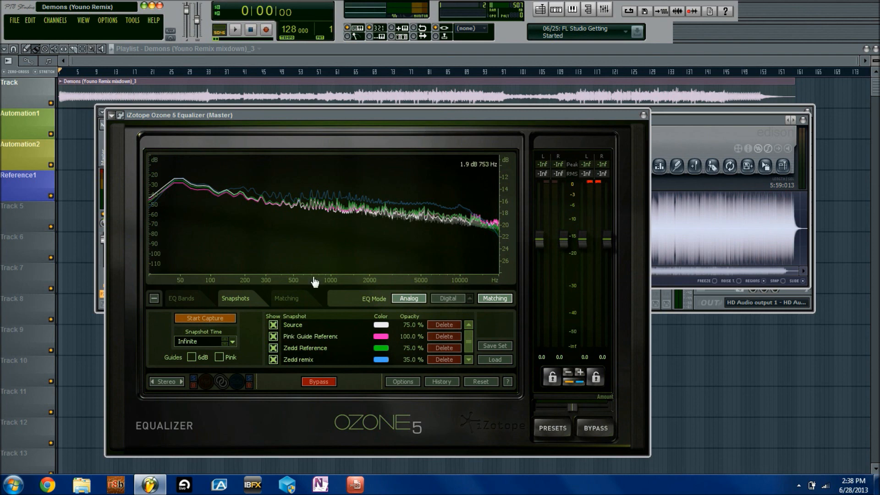
- Review the guides in the matching list and show the 6dB guide on the spectrum graph
left_click(295, 299)
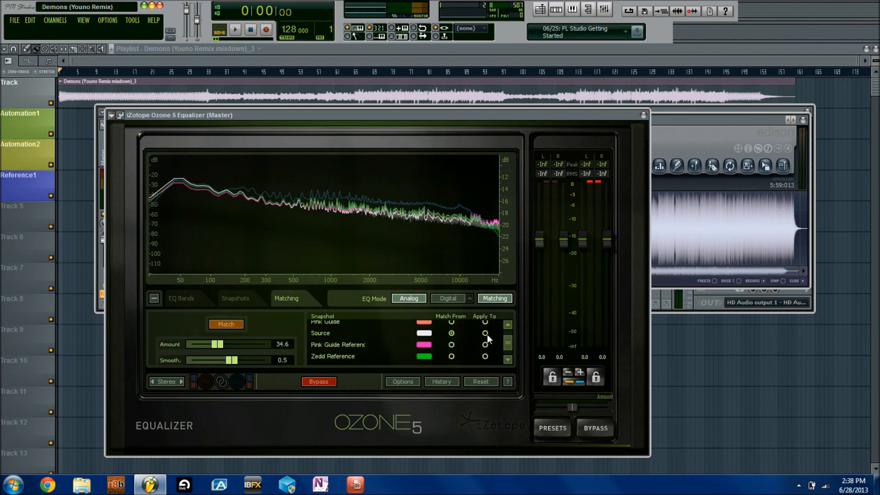
left_click_drag(508, 342, 441, 337)
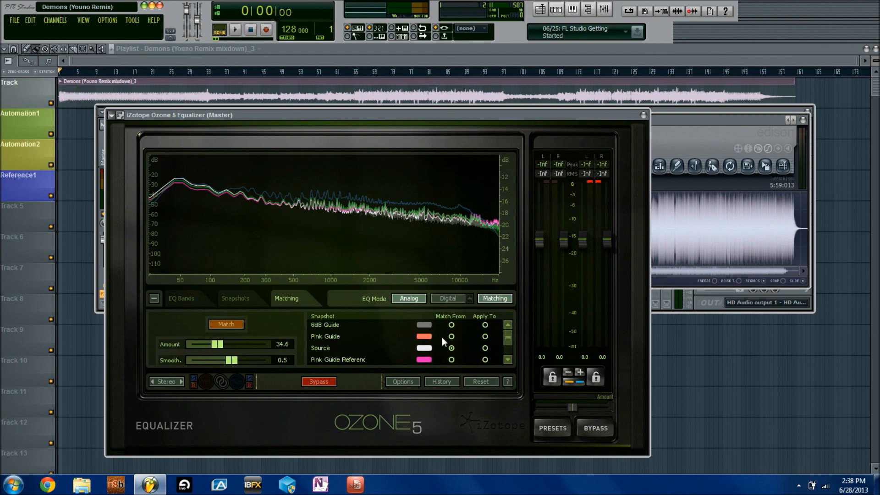
left_click(236, 298)
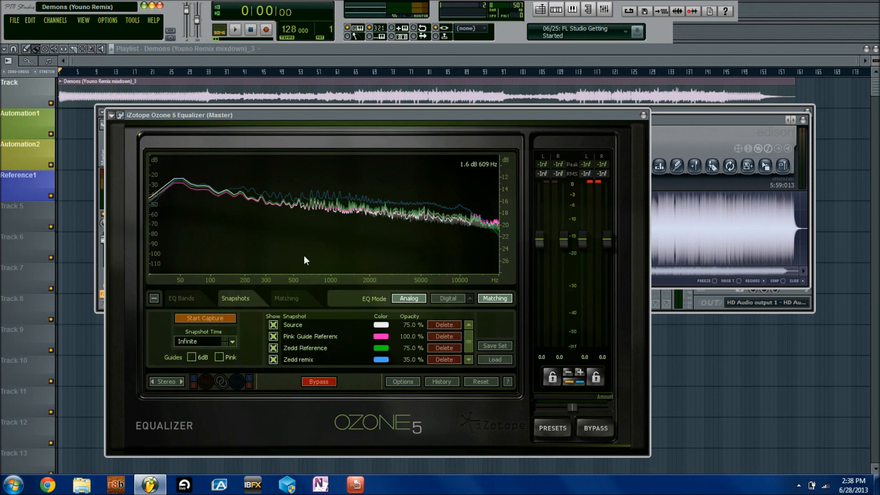
left_click(192, 357)
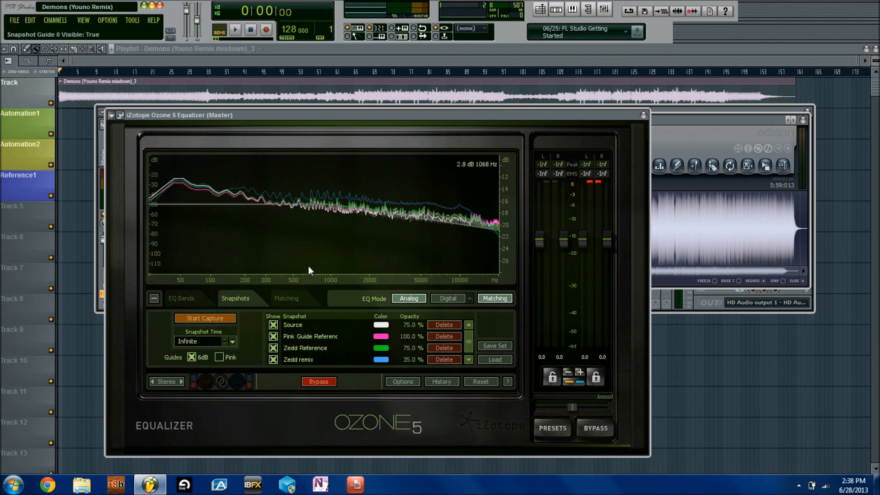
- Hide all four snapshots and temporarily show the Pink guide to compare its slope with the 6dB guide
left_click(221, 353)
left_click(221, 353)
left_click(273, 324)
left_click(274, 336)
left_click(274, 347)
left_click(273, 359)
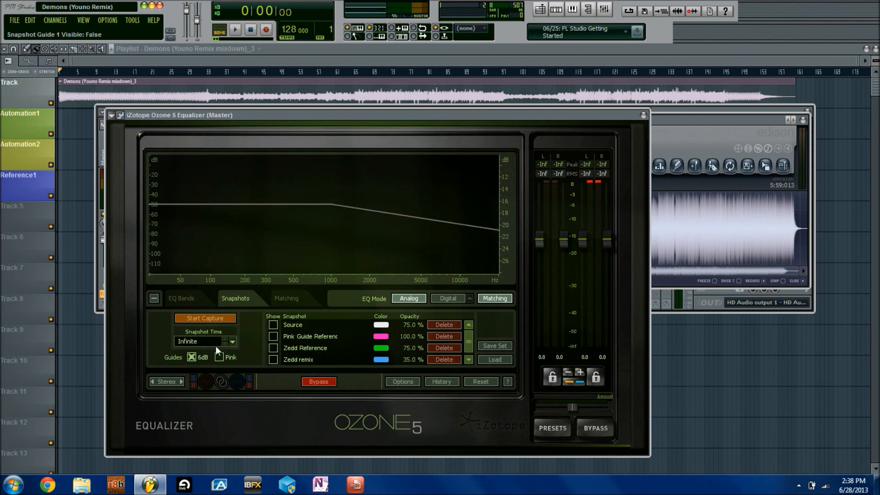
left_click(219, 357)
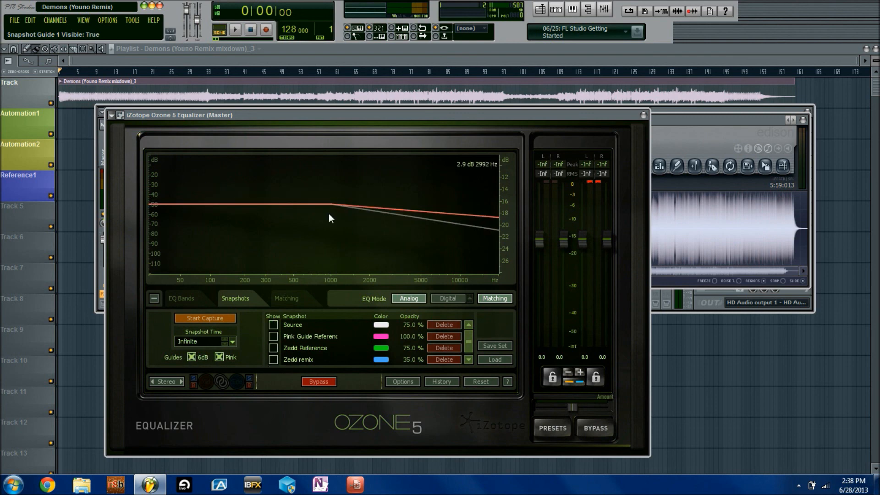
left_click(219, 357)
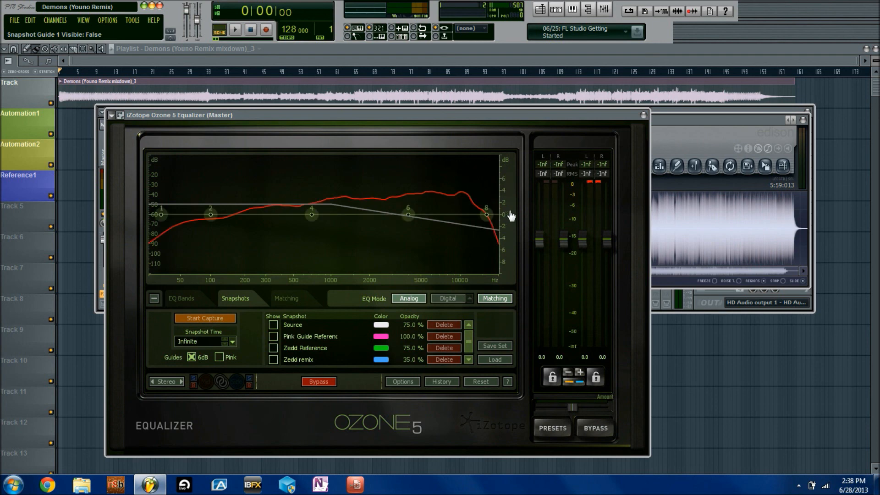
- Set the matching to apply to the Source snapshot and lower the amount until the match curve is flat
left_click(279, 301)
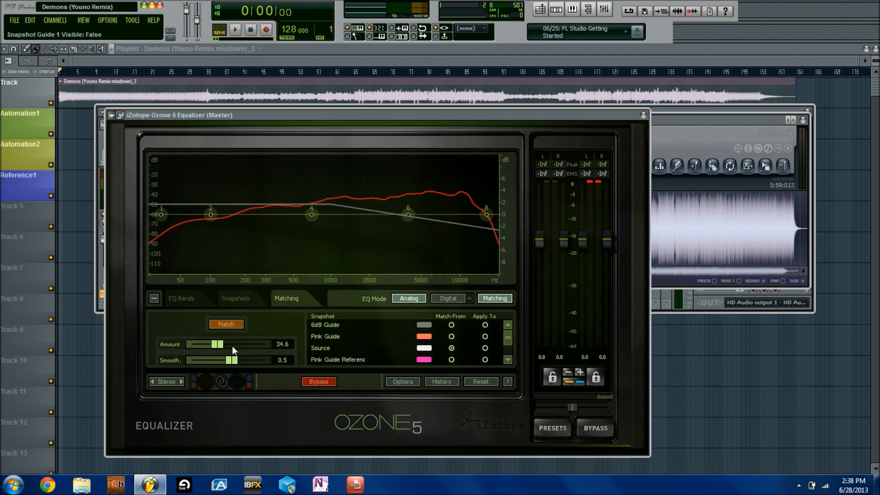
left_click(485, 348)
left_click_drag(216, 345, 194, 359)
left_click(259, 303)
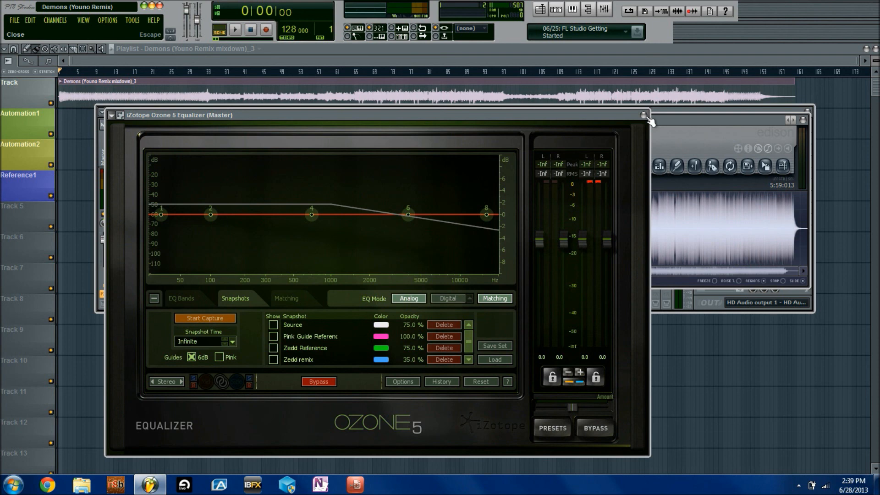
left_click(798, 488)
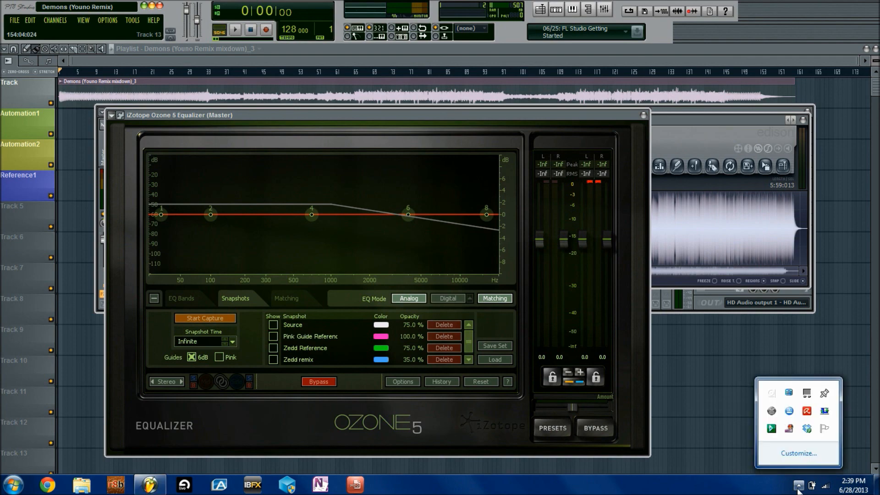